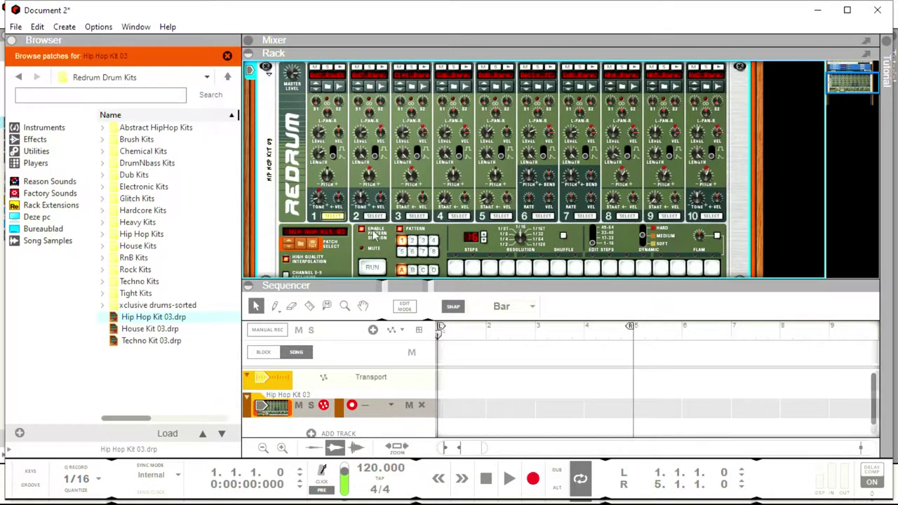
Set the song tempo to 90 BPM and place a drum 1 hit on step 1 of the Redrum pattern.
click(370, 470)
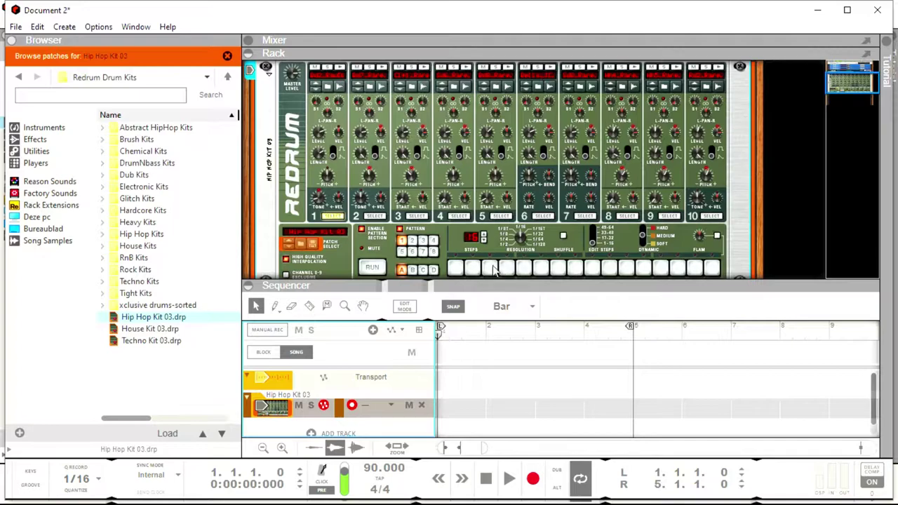
click(456, 269)
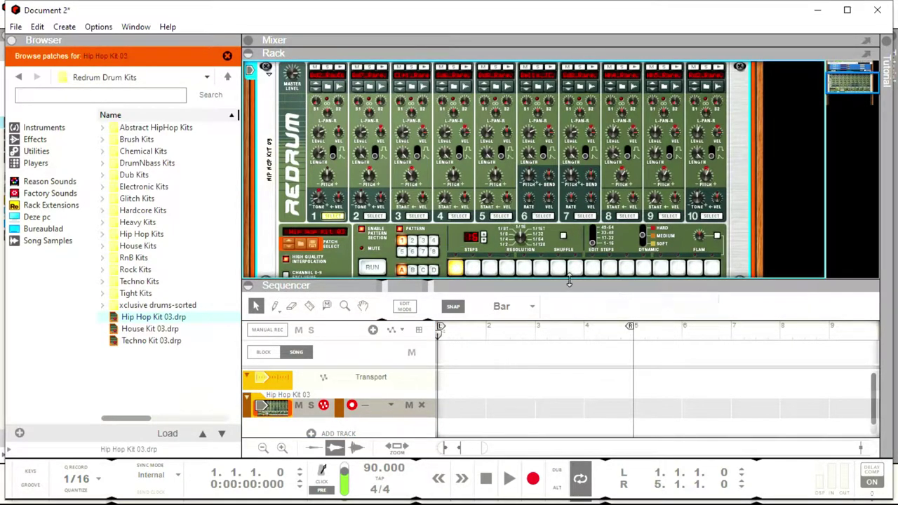
scroll(568, 228, down, 3)
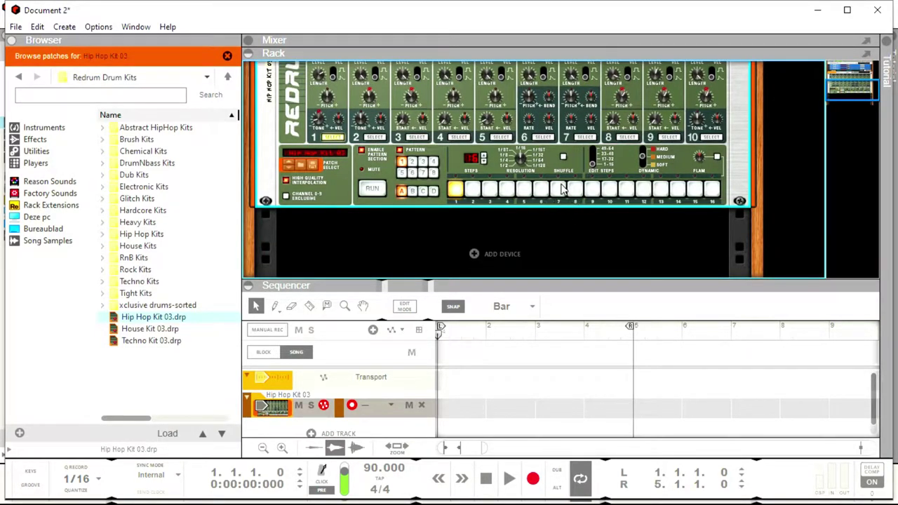
scroll(490, 181, up, 3)
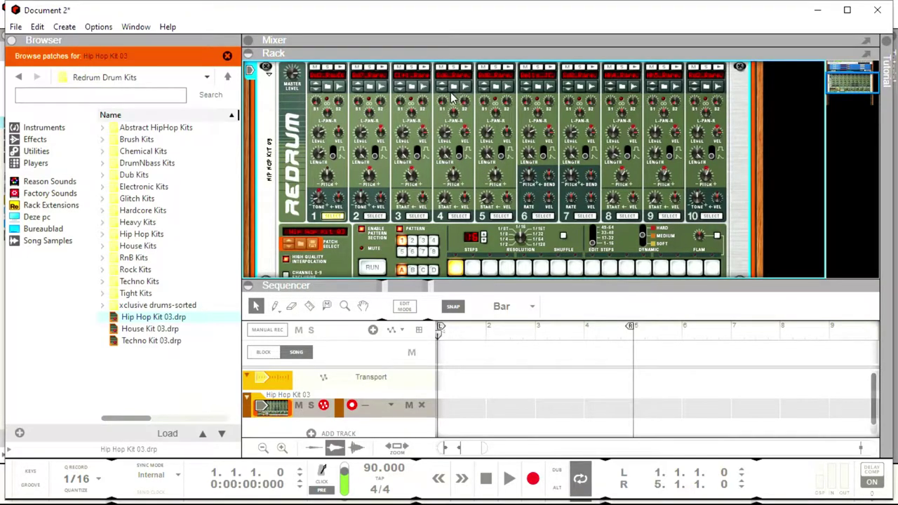
Play the pattern with the metronome click on and place a drum 3 clap hit on step 5.
click(398, 86)
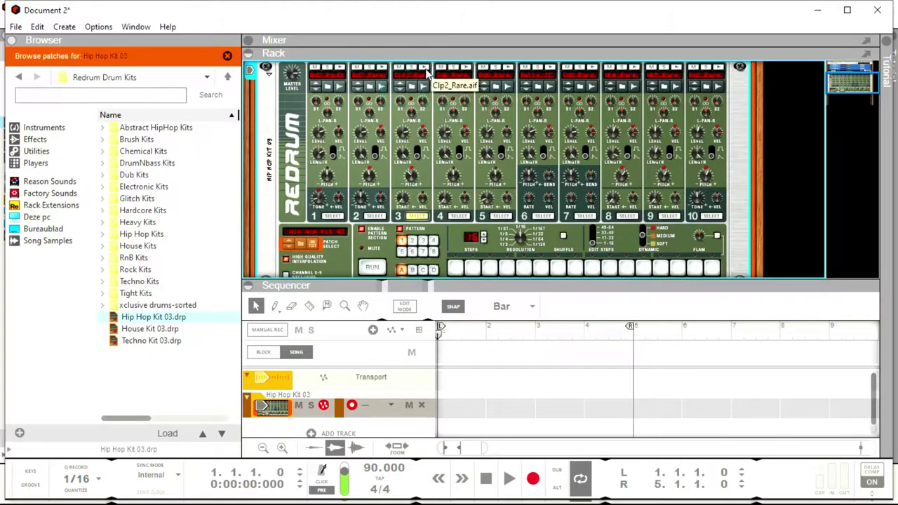
click(423, 67)
scroll(542, 242, down, 1)
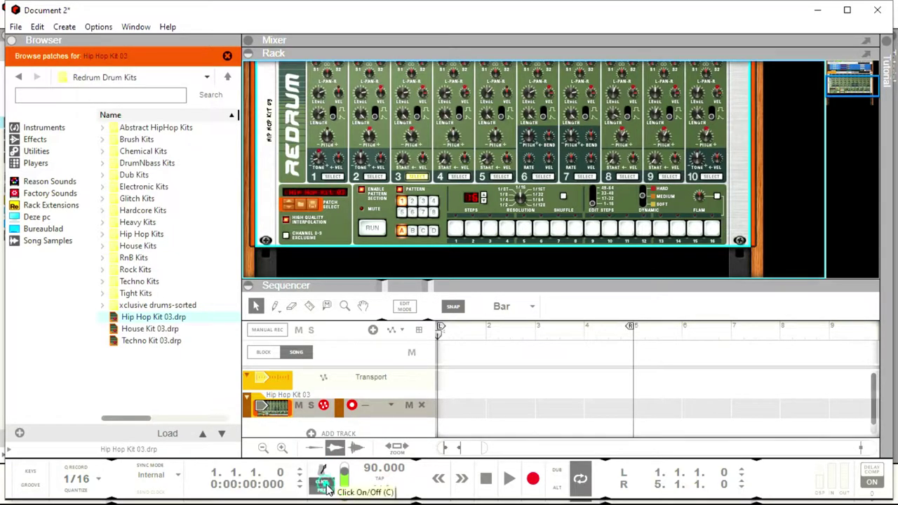
key(space)
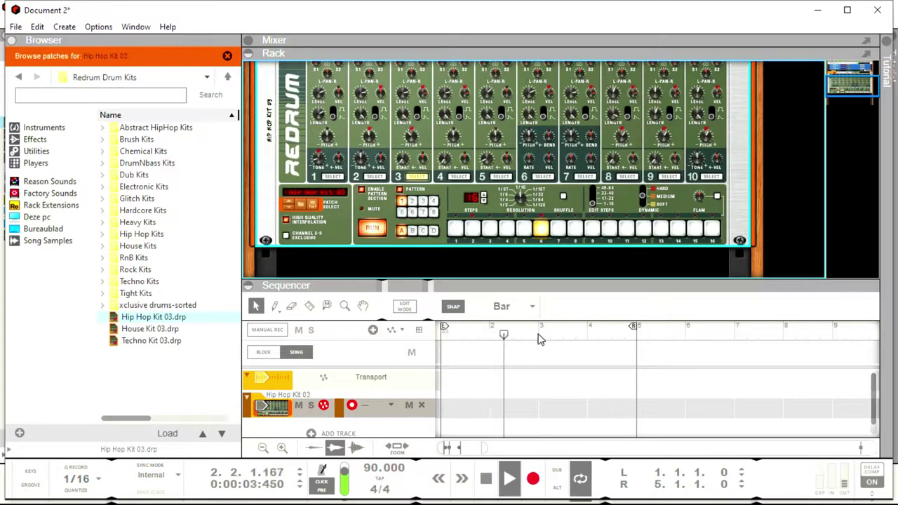
click(541, 228)
click(524, 229)
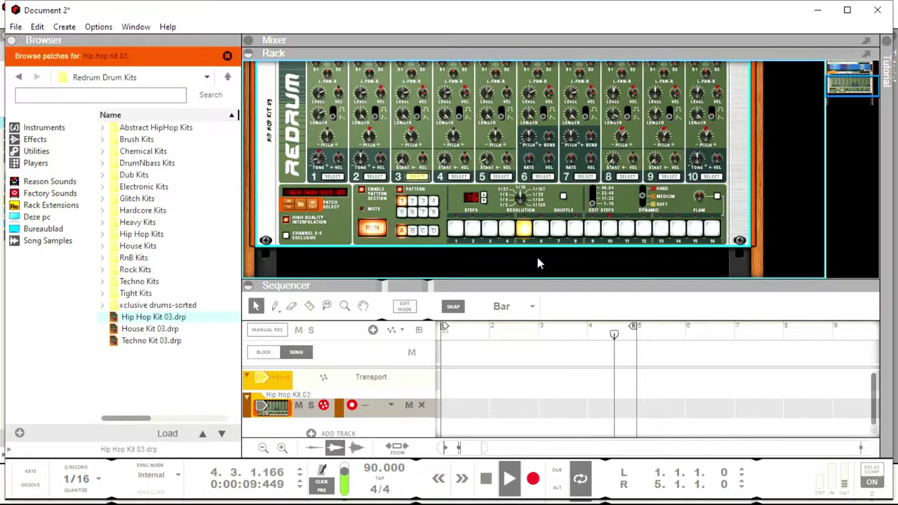
Lower the pitch of drum 3 to -30 while the pattern plays.
scroll(449, 147, up, 3)
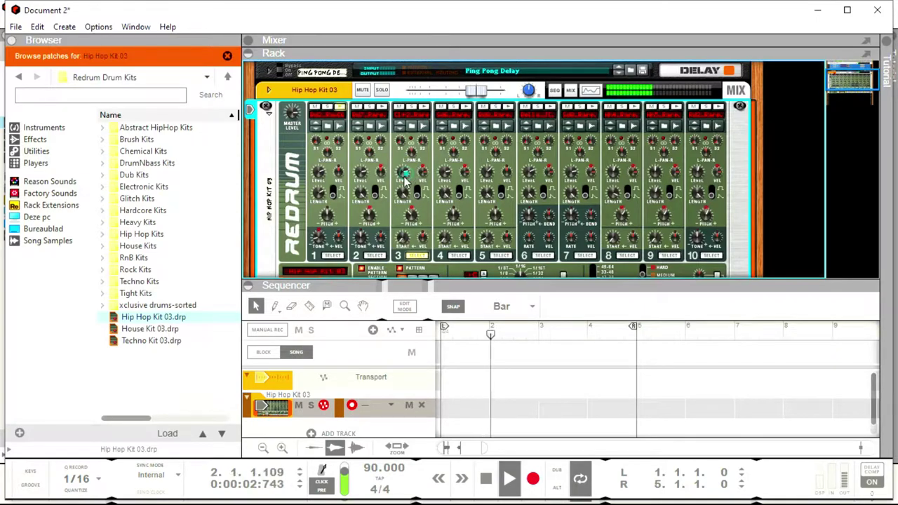
mouse_move(403, 190)
mouse_move(408, 223)
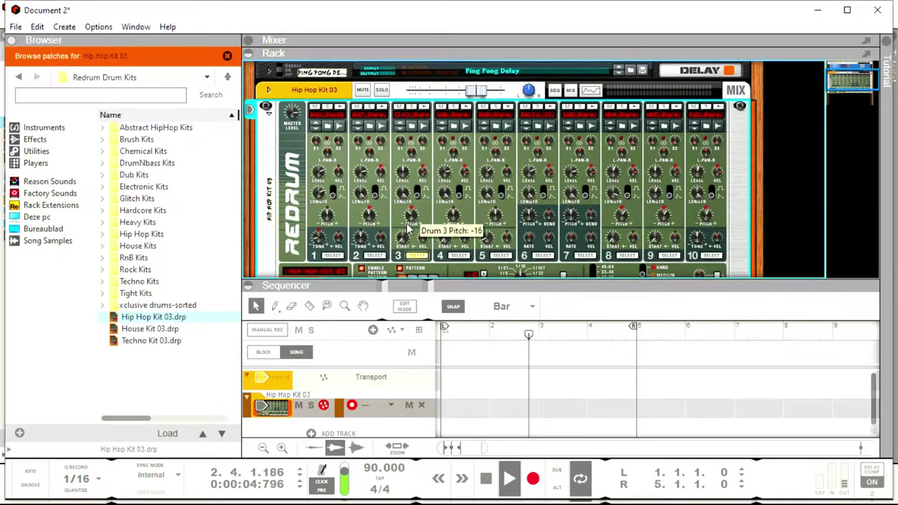
scroll(410, 226, down, 2)
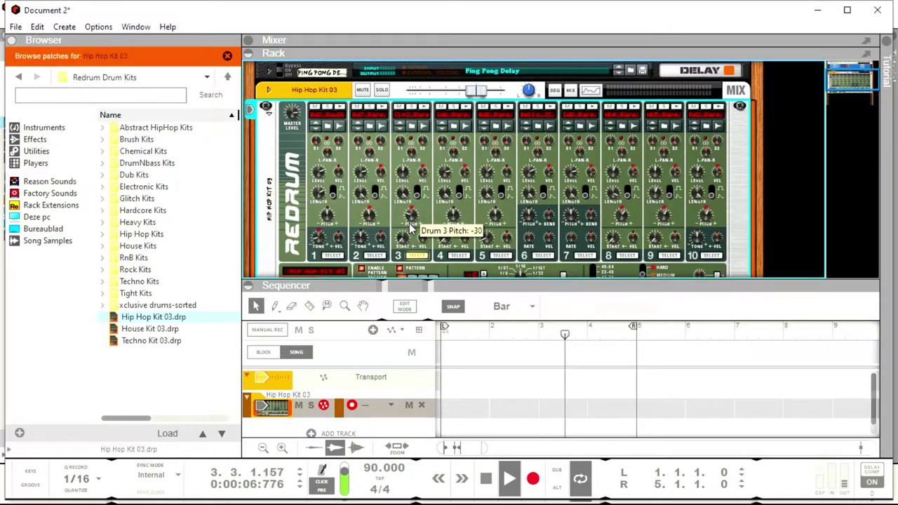
scroll(456, 218, down, 2)
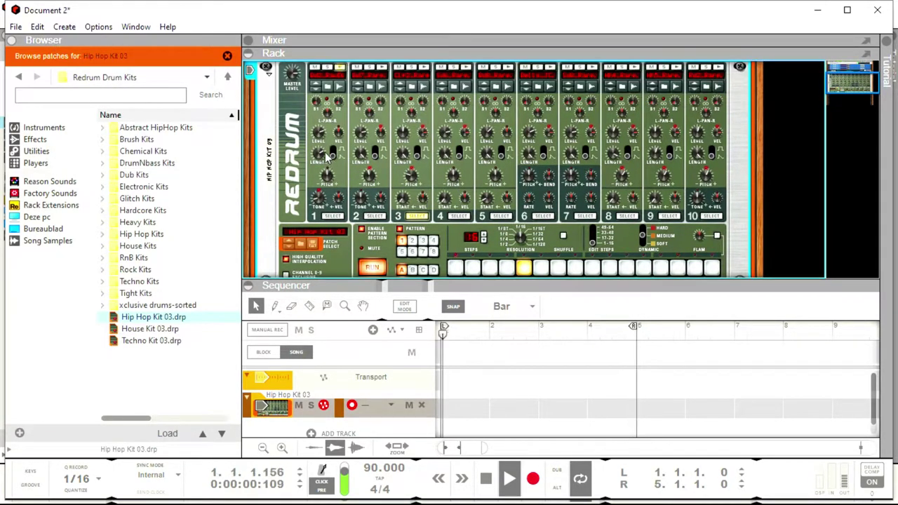
Lower the pitch of drum 1 to -26 while the pattern plays.
mouse_move(326, 184)
scroll(326, 186, down, 7)
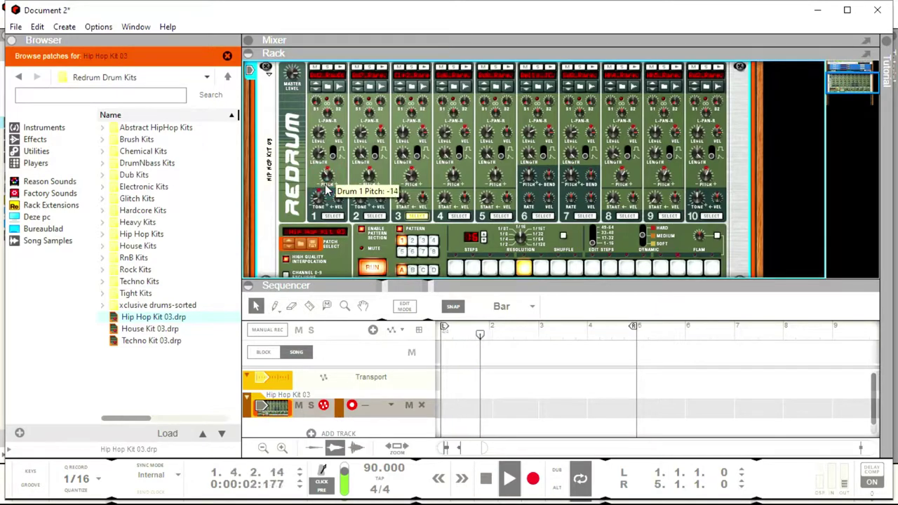
scroll(326, 190, down, 5)
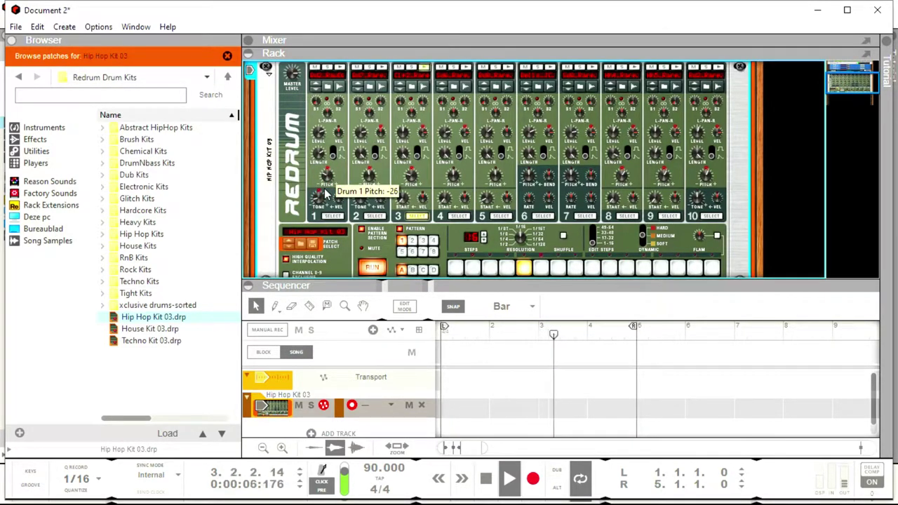
Add drum 1 hits on steps 8 and 9 of the pattern.
scroll(623, 237, down, 2)
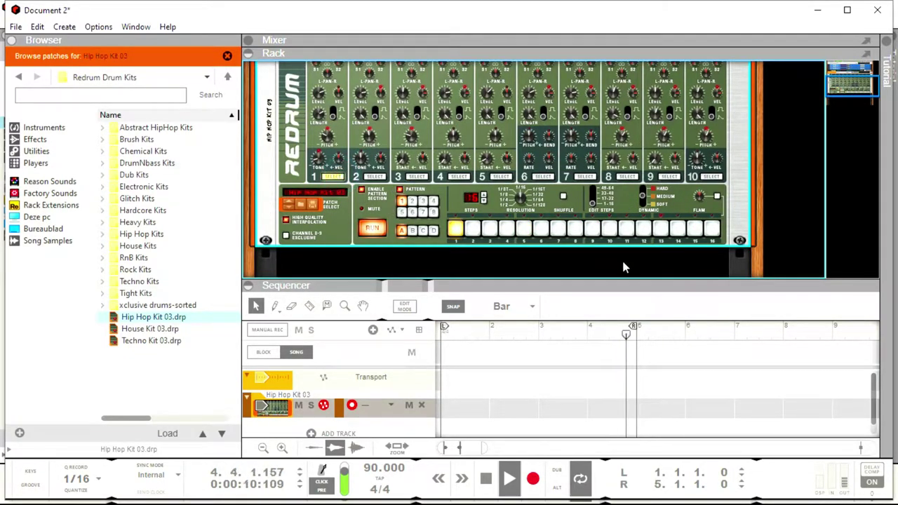
click(591, 234)
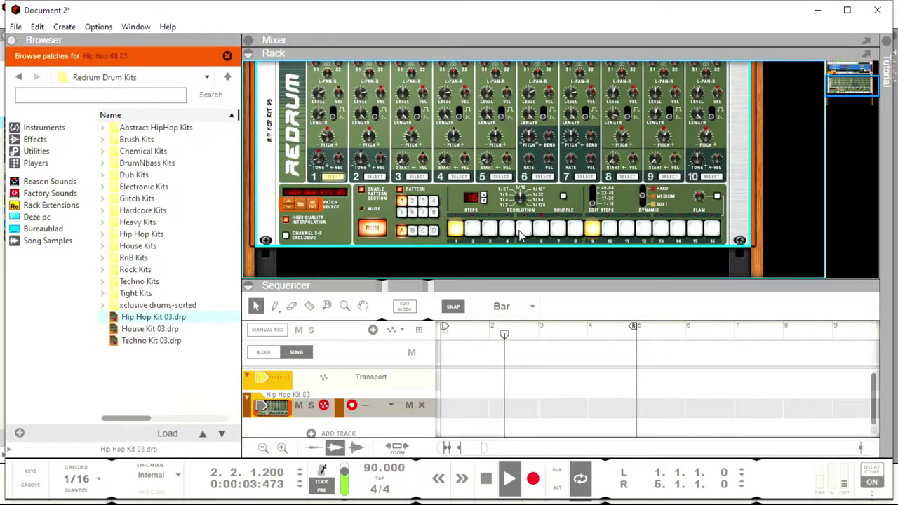
click(574, 228)
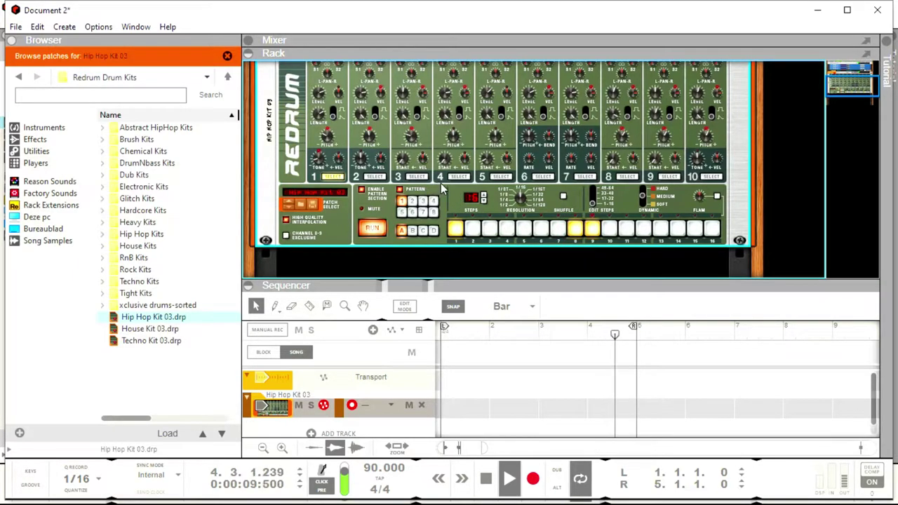
Place a second drum 3 hit on step 13 and set the tempo to 87 BPM.
scroll(449, 202, up, 1)
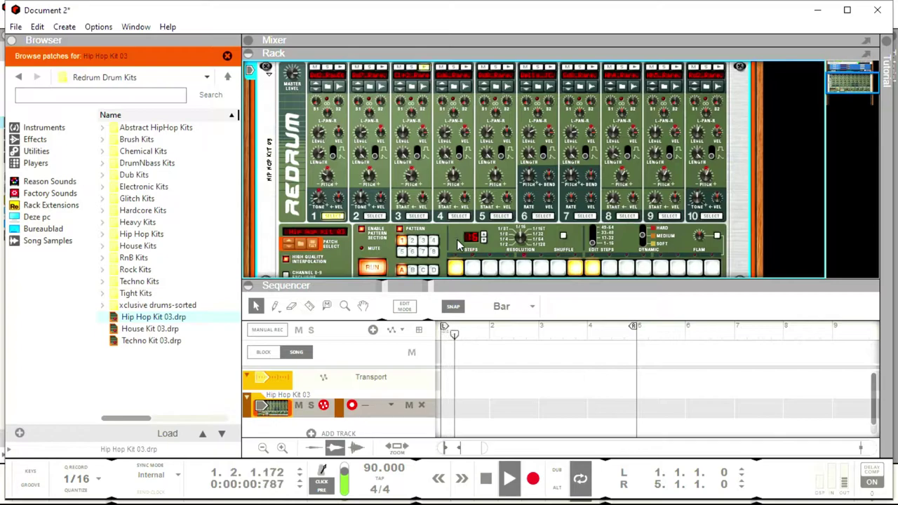
click(416, 216)
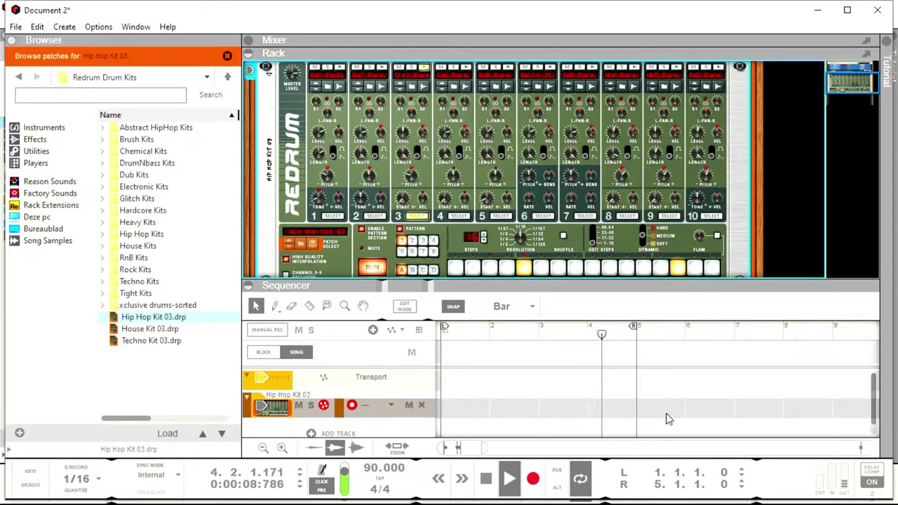
click(665, 270)
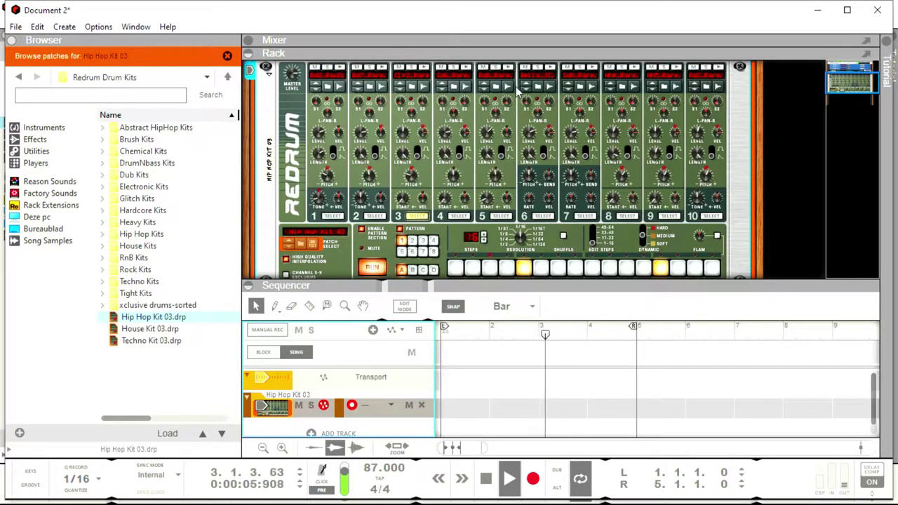
Audition drums 9, 10 and 8 over the running pattern, ending on drum 8.
click(680, 74)
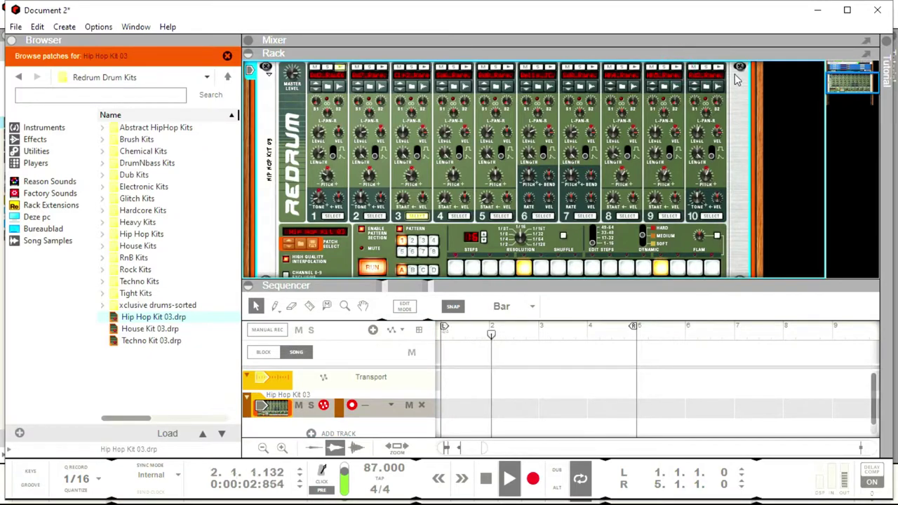
click(716, 67)
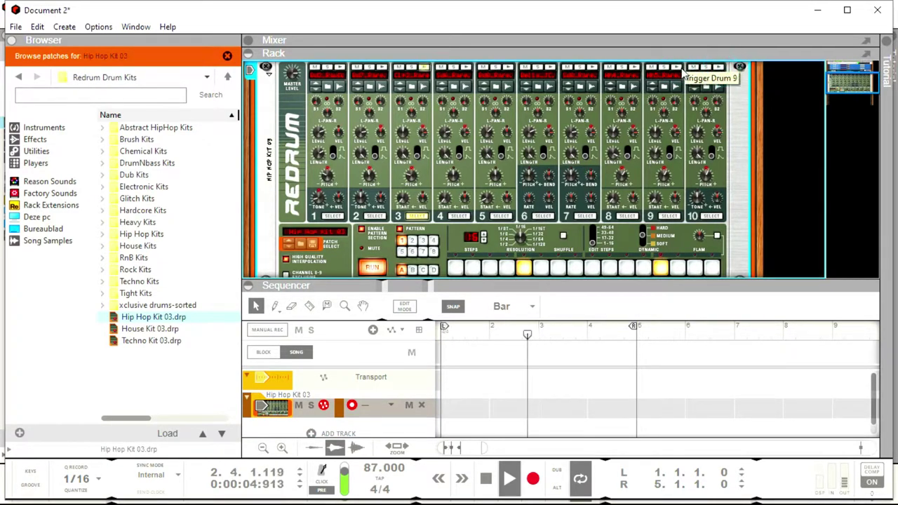
click(634, 65)
click(634, 65)
click(634, 68)
click(634, 68)
click(637, 67)
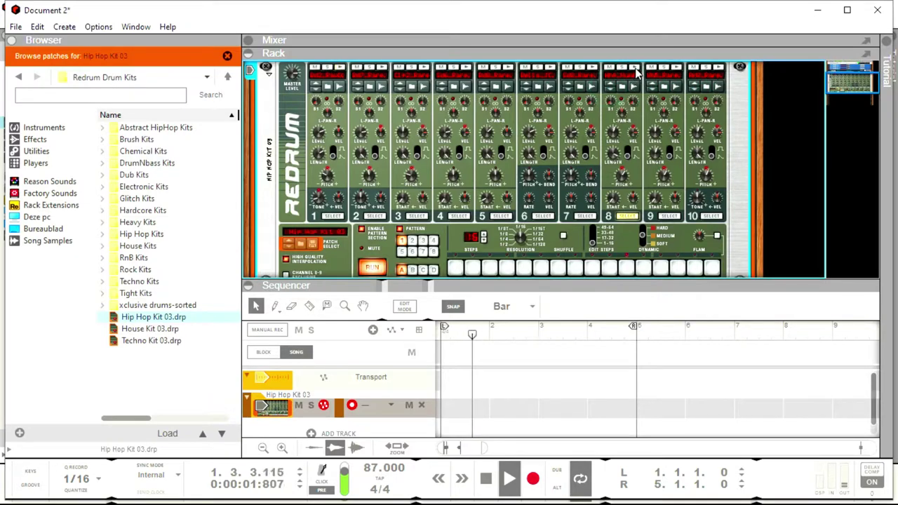
click(637, 67)
click(635, 67)
click(639, 67)
click(638, 68)
click(630, 68)
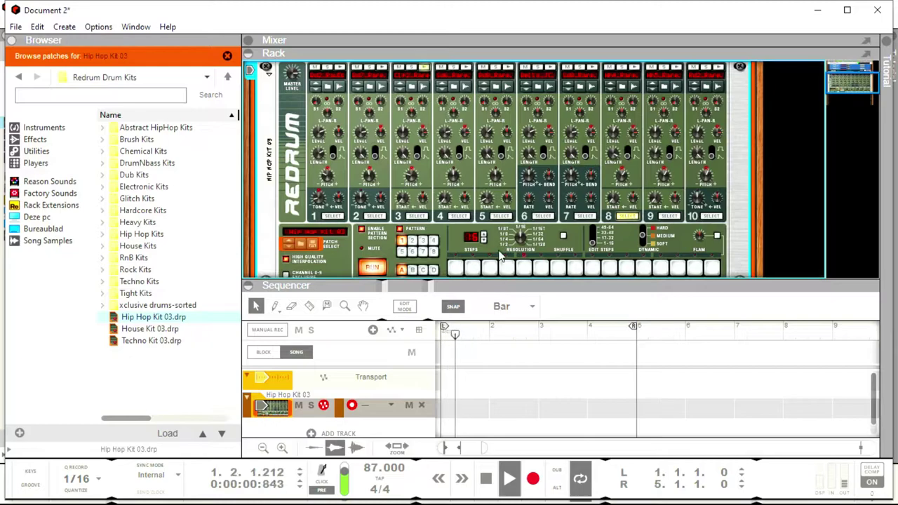
Program drum 8 hits on steps 1, 5, 8, 9, 13 and 16, leaving step 14 empty.
click(455, 268)
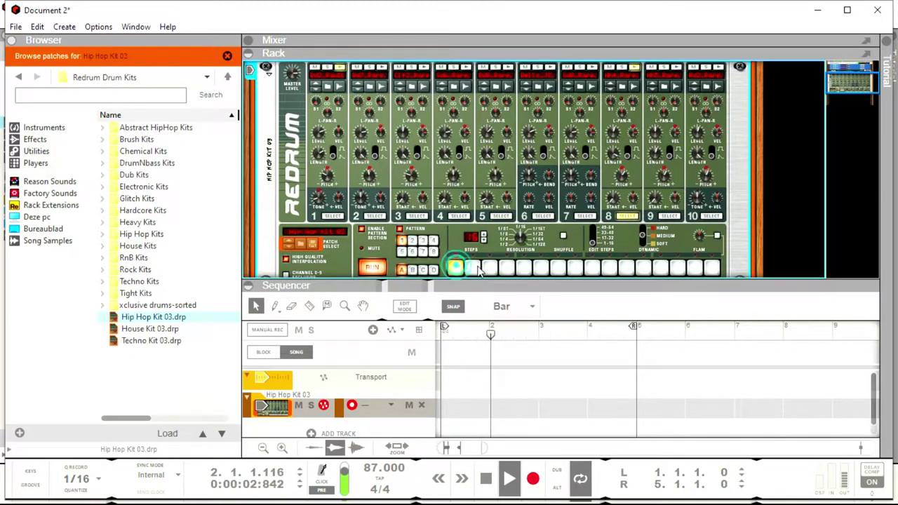
click(597, 268)
click(662, 270)
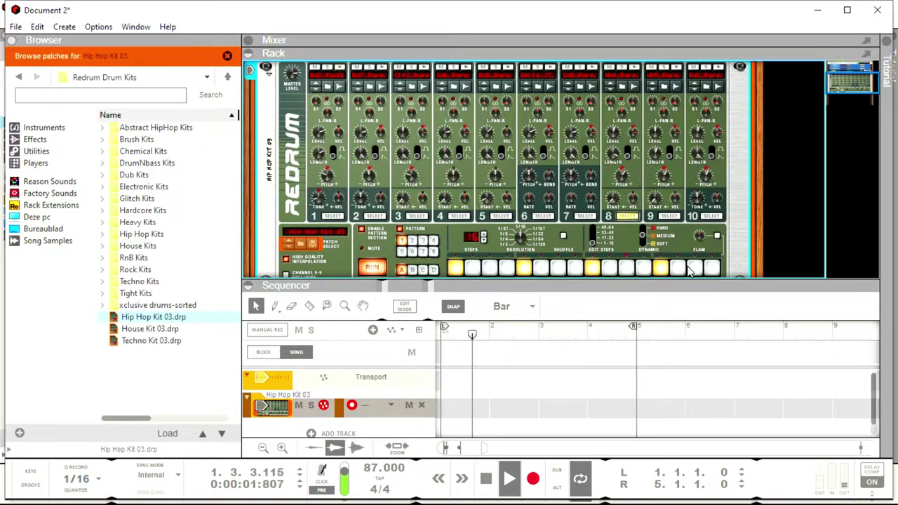
click(678, 268)
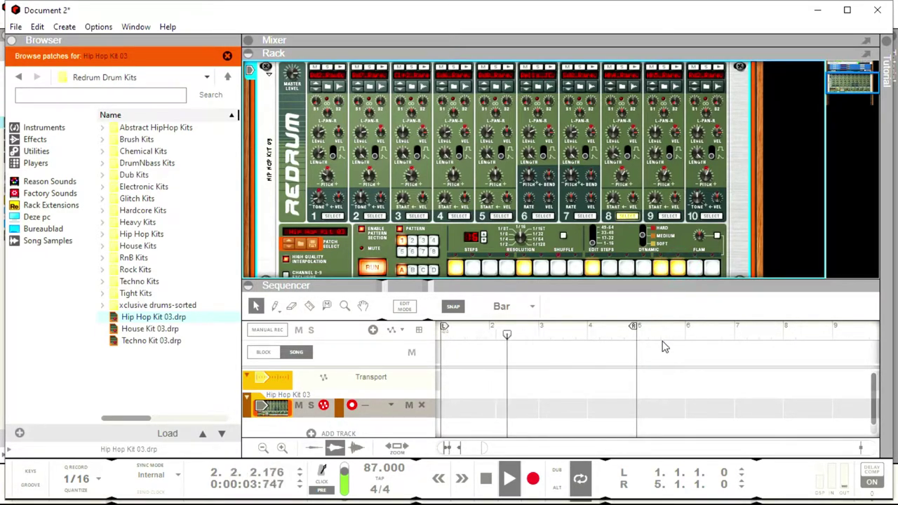
click(679, 268)
click(711, 268)
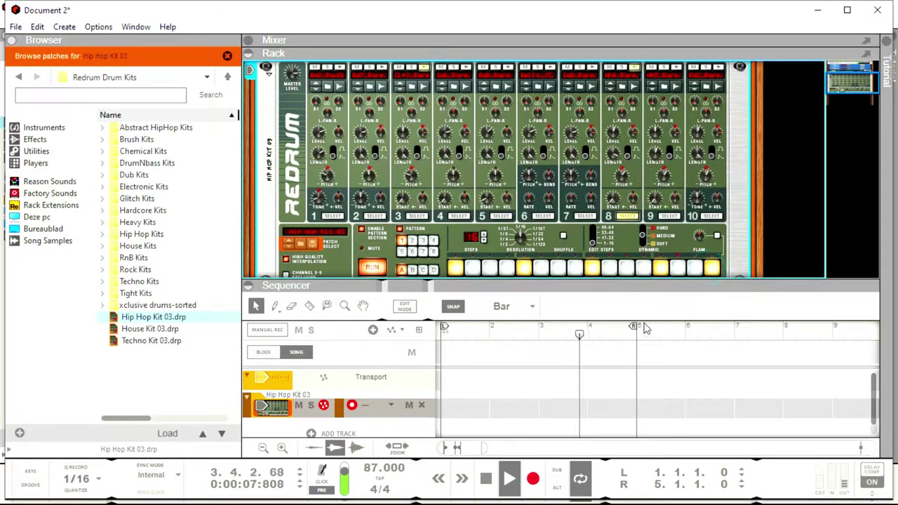
click(575, 268)
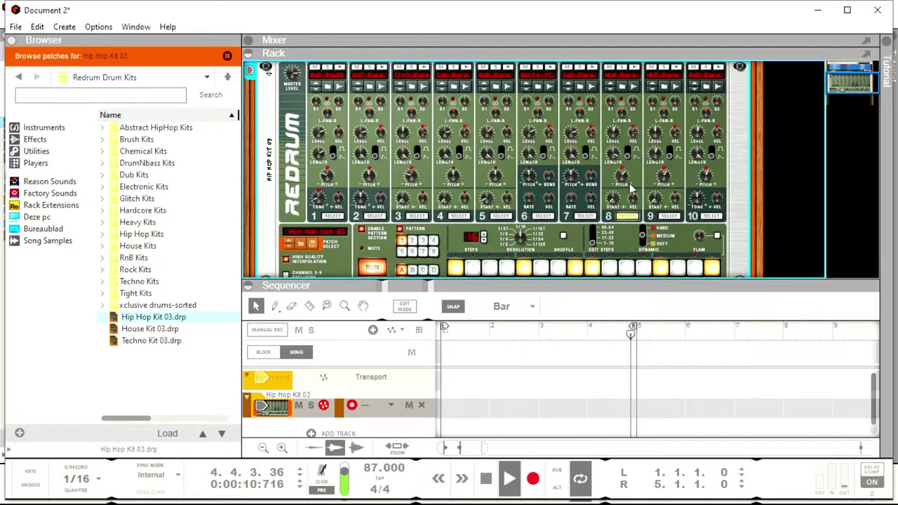
Try out a pitch change on drum 8 and set its pitch back to 0.
mouse_move(624, 187)
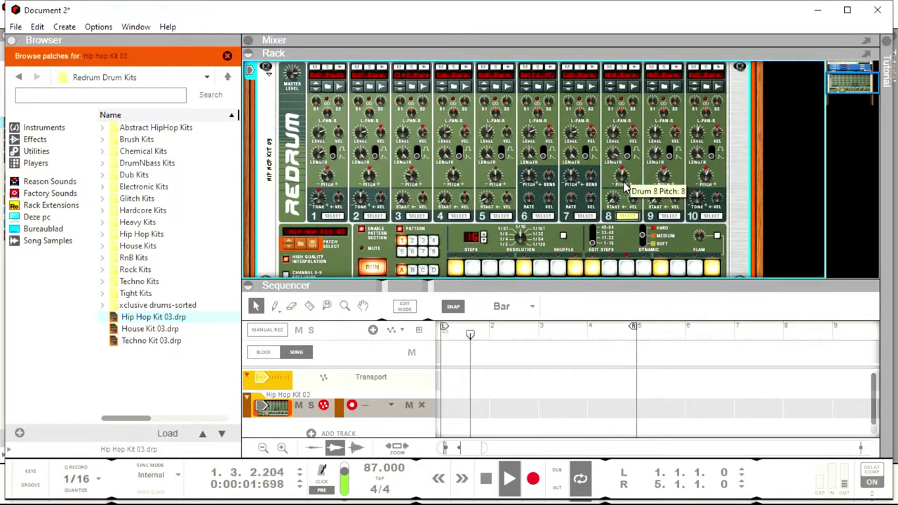
drag(621, 190, 622, 205)
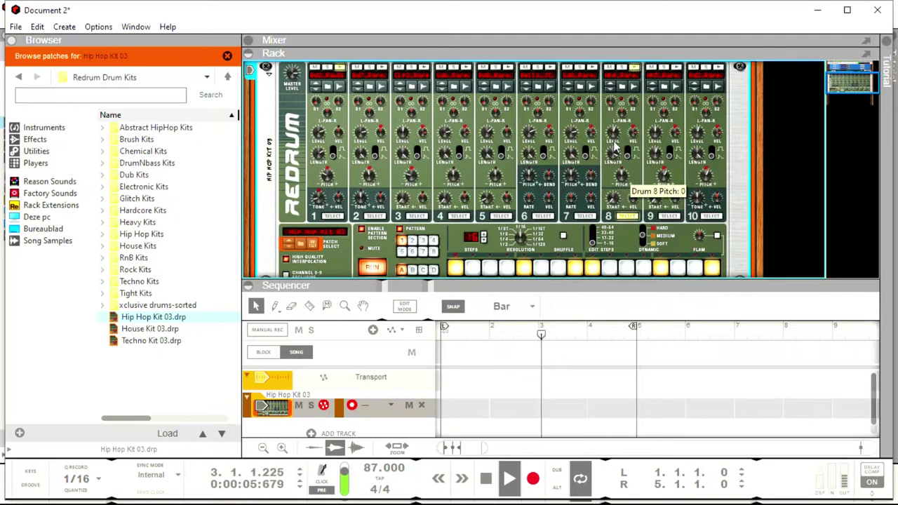
Adjust the length of drum 8 and lower its level to 56.
mouse_move(611, 150)
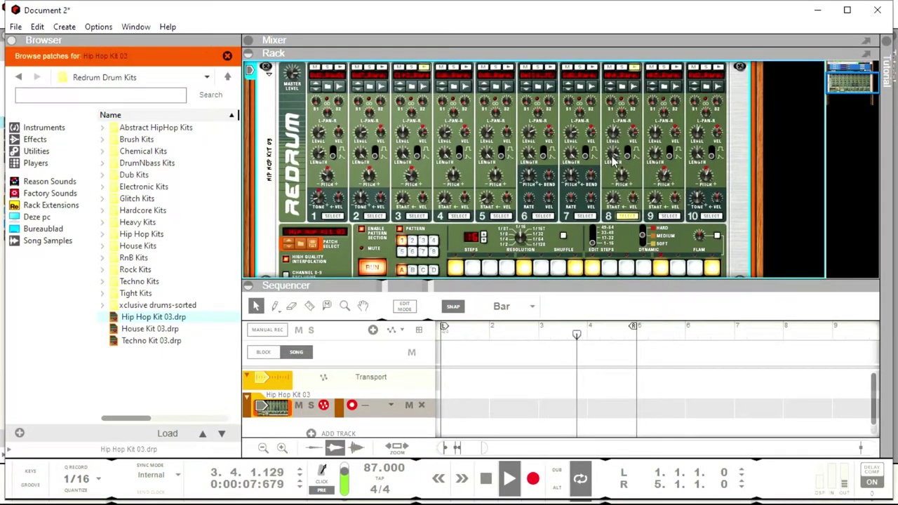
mouse_move(612, 171)
mouse_move(612, 170)
mouse_down()
mouse_move(608, 194)
mouse_move(611, 172)
mouse_up()
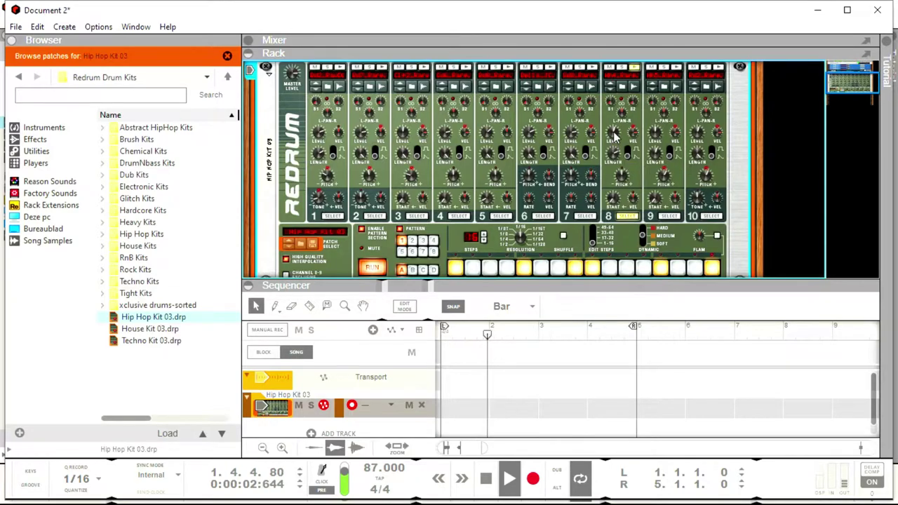
click(611, 137)
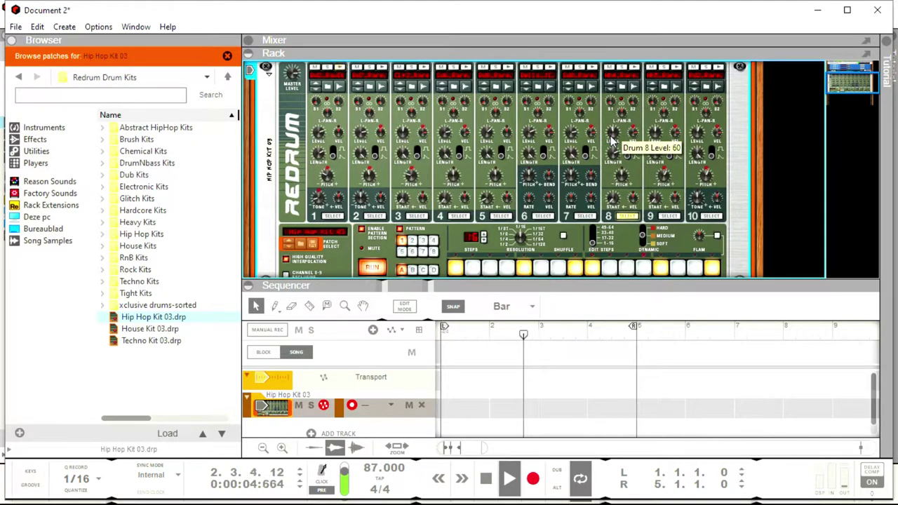
scroll(611, 142, down, 2)
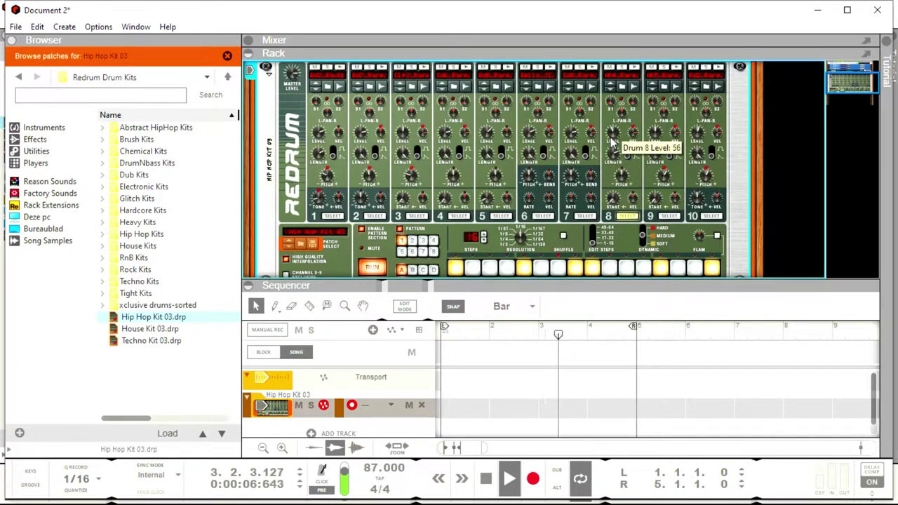
Fine-tune the level and pitch of drum 8 while the pattern plays.
scroll(612, 144, down, 1)
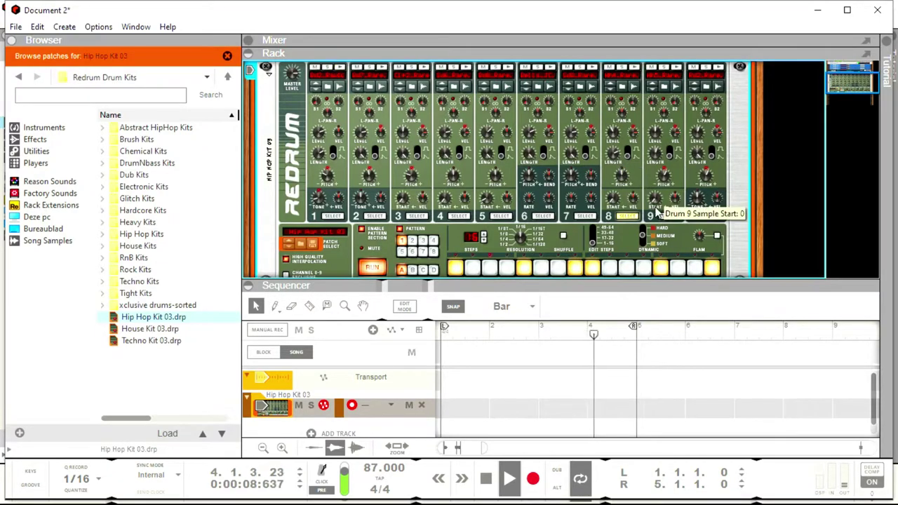
click(621, 175)
drag(621, 181, 619, 193)
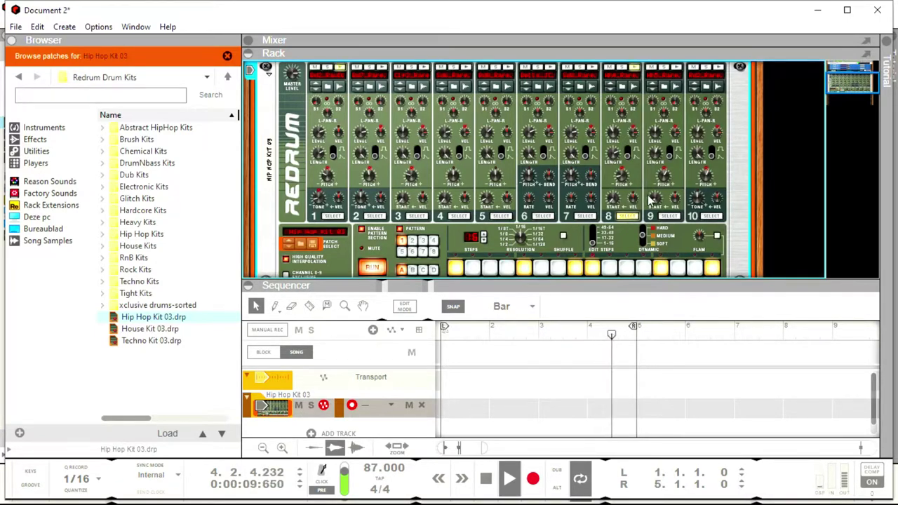
scroll(652, 201, down, 8)
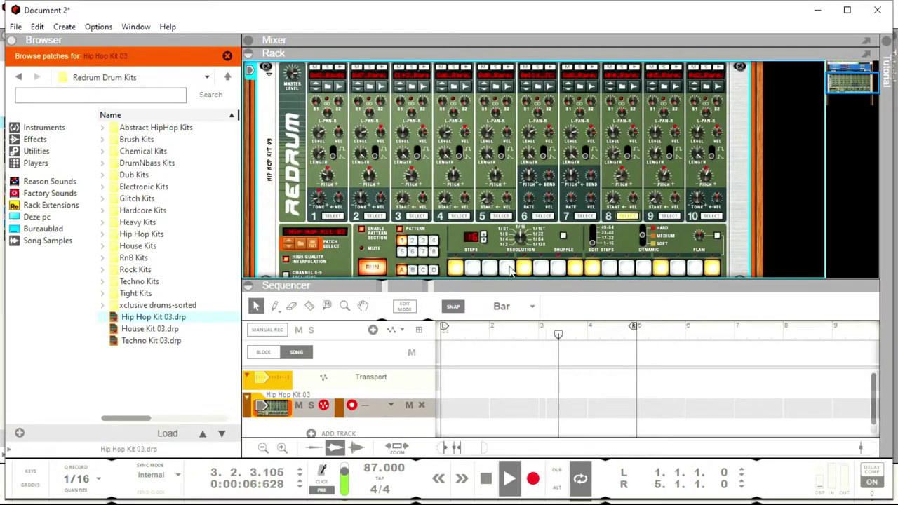
Enlarge the rack area and add an ID8 Instrument Device below the Redrum.
drag(512, 285, 504, 386)
scroll(449, 210, up, 2)
scroll(449, 249, down, 5)
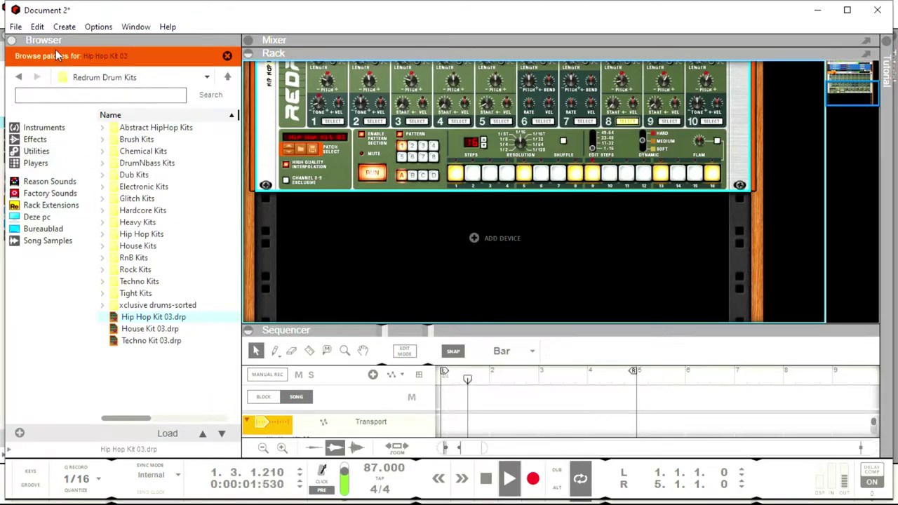
click(33, 128)
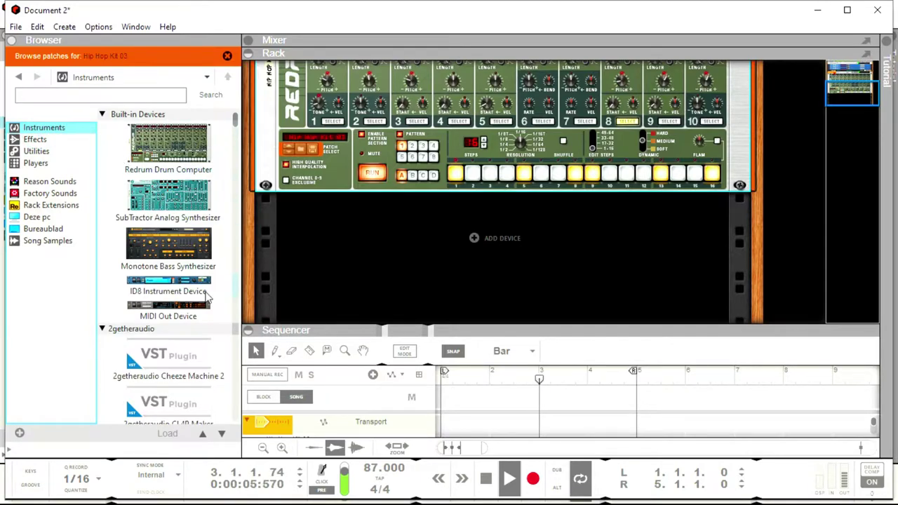
drag(167, 287, 342, 260)
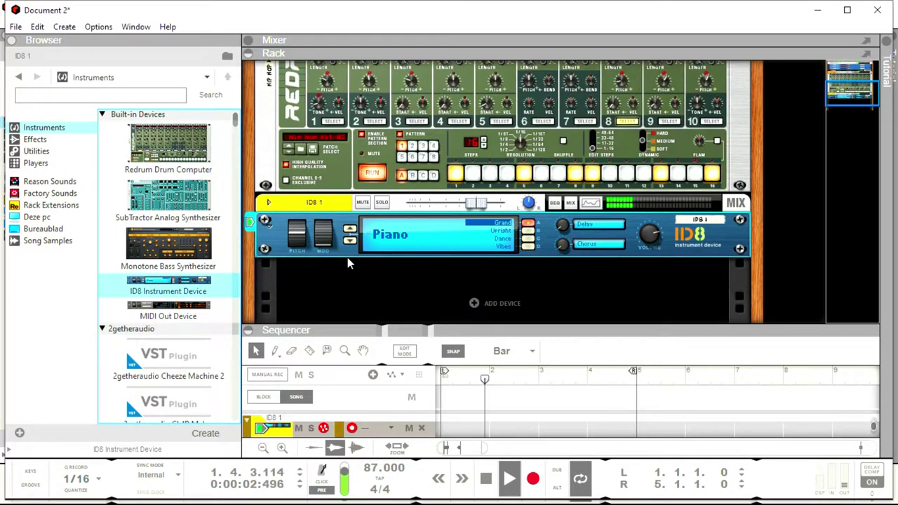
Audition the ID8's Upright and Dance piano sounds over the beat, ending on Grand.
click(509, 231)
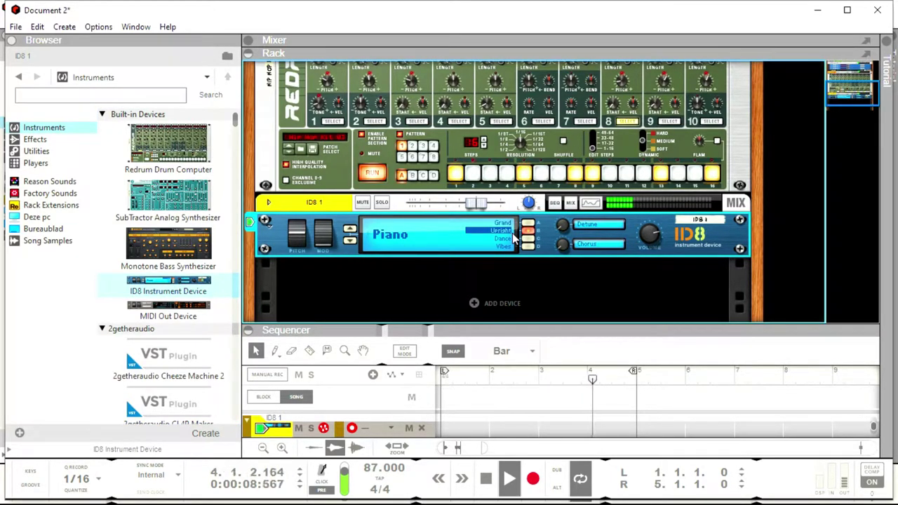
click(499, 239)
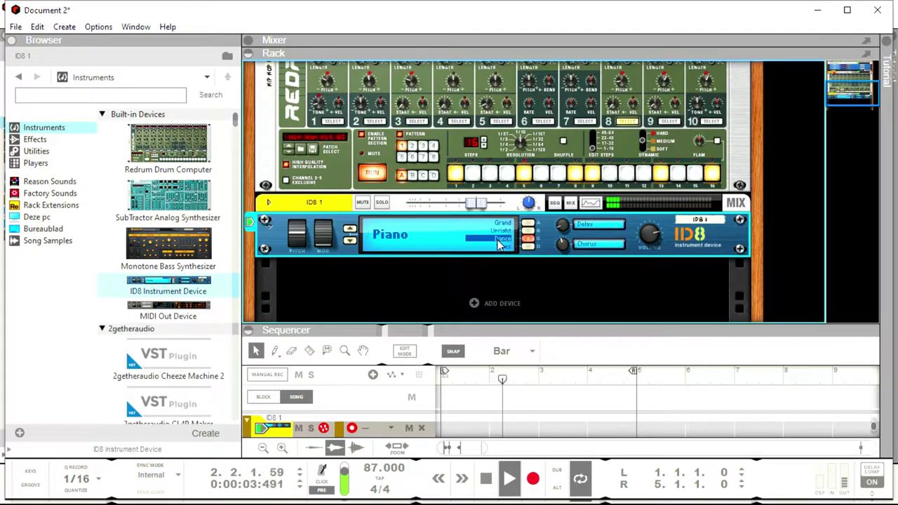
click(503, 224)
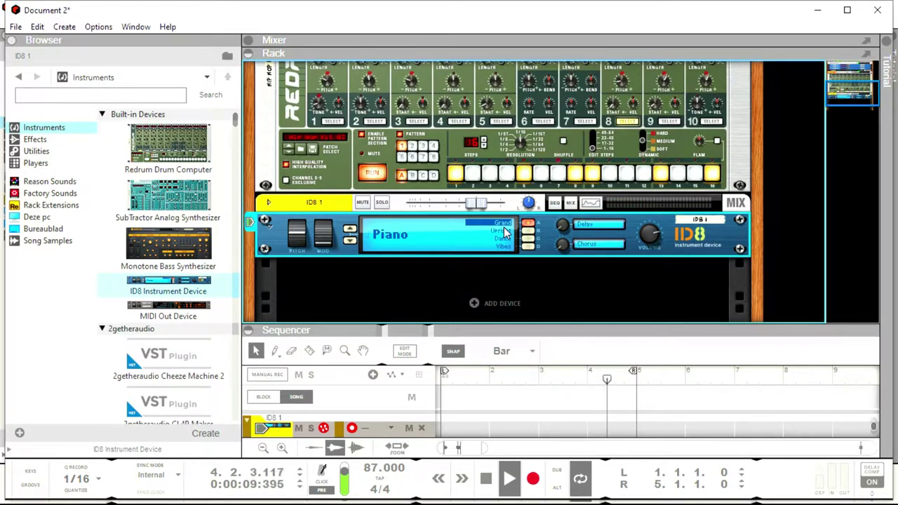
Step the ID8 past Drums to the Synth category and audition Big Square, Analog Pad and Crystal Pad.
click(351, 233)
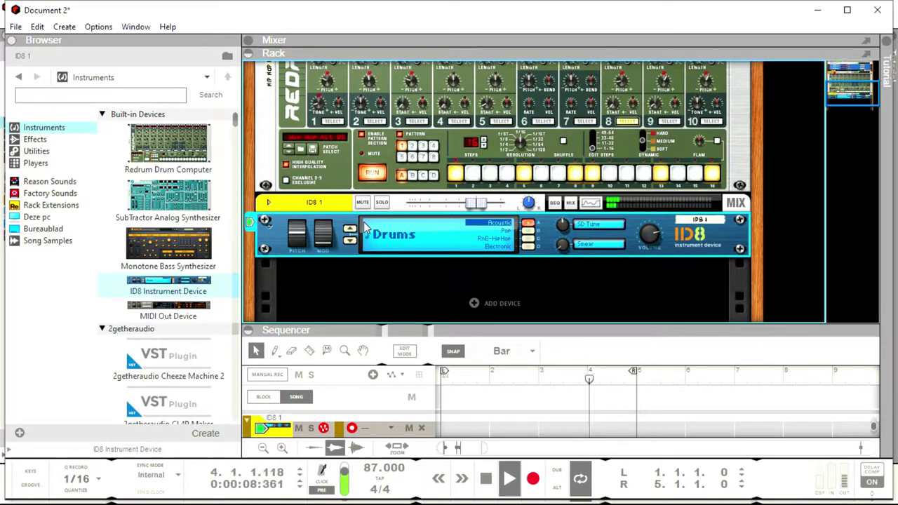
click(349, 230)
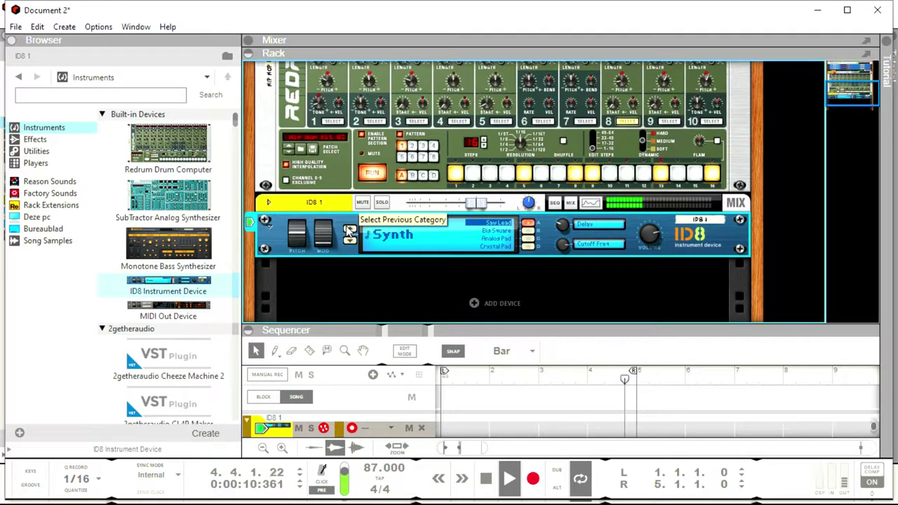
click(506, 231)
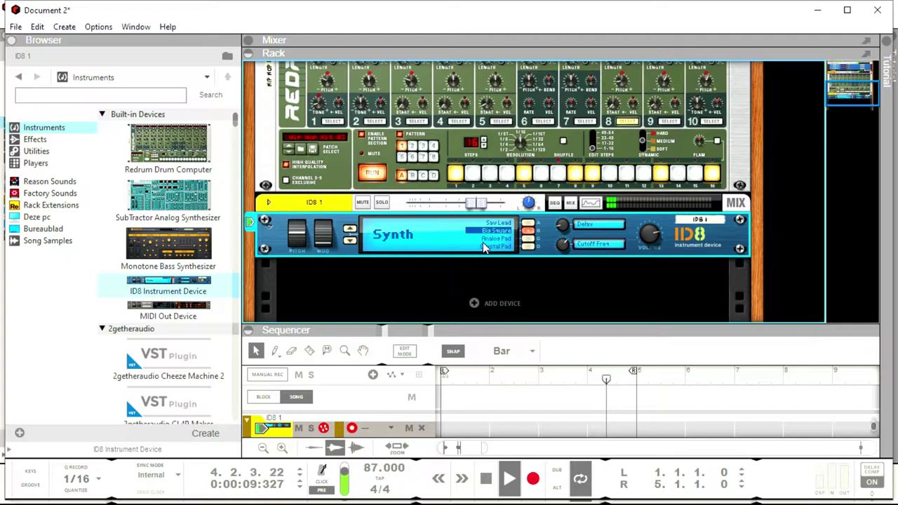
click(483, 240)
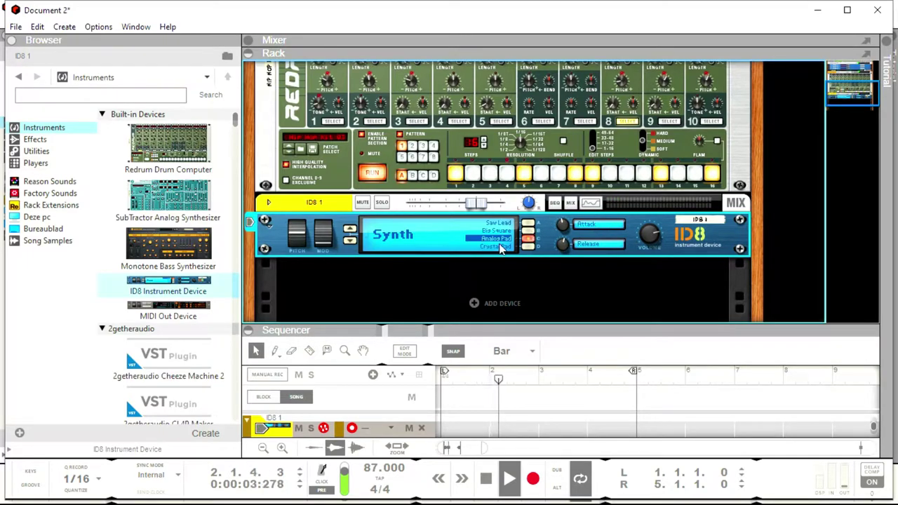
click(504, 247)
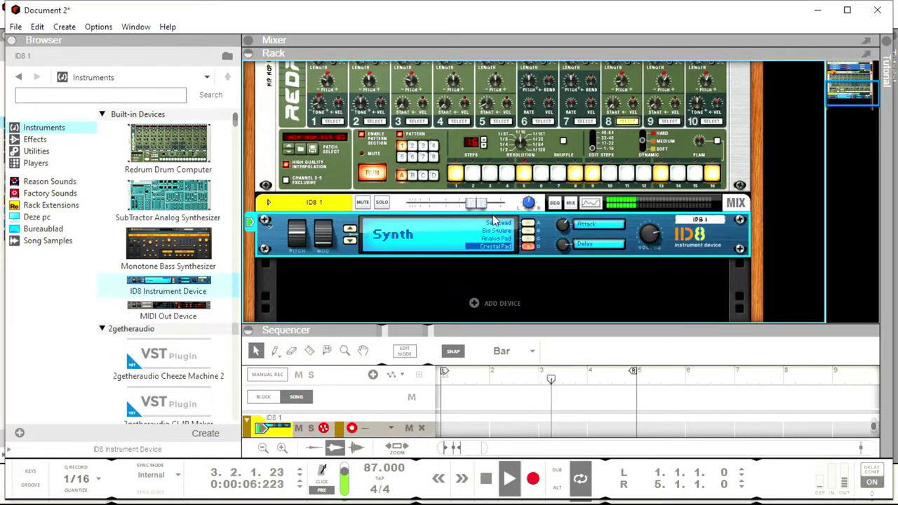
Switch the ID8 to the Brass-Wind category and audition Fat Brass, Brass Section and French Horns.
click(350, 228)
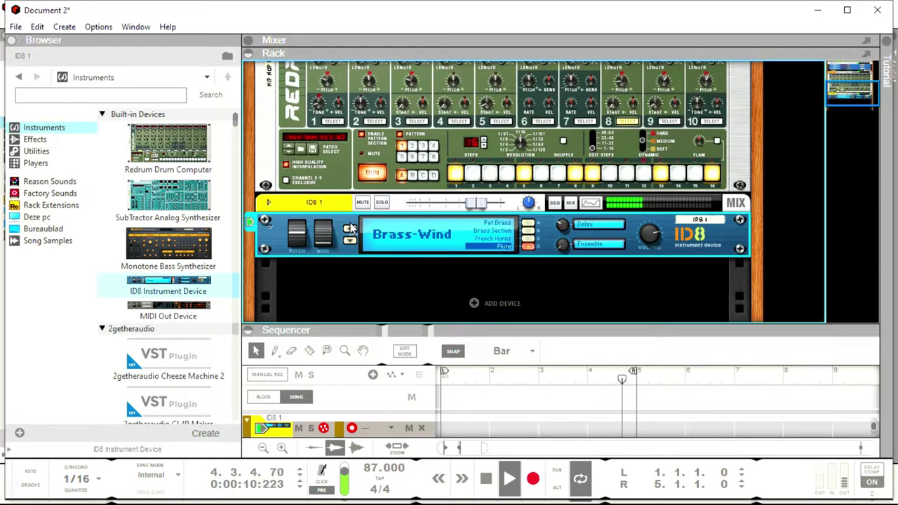
click(504, 224)
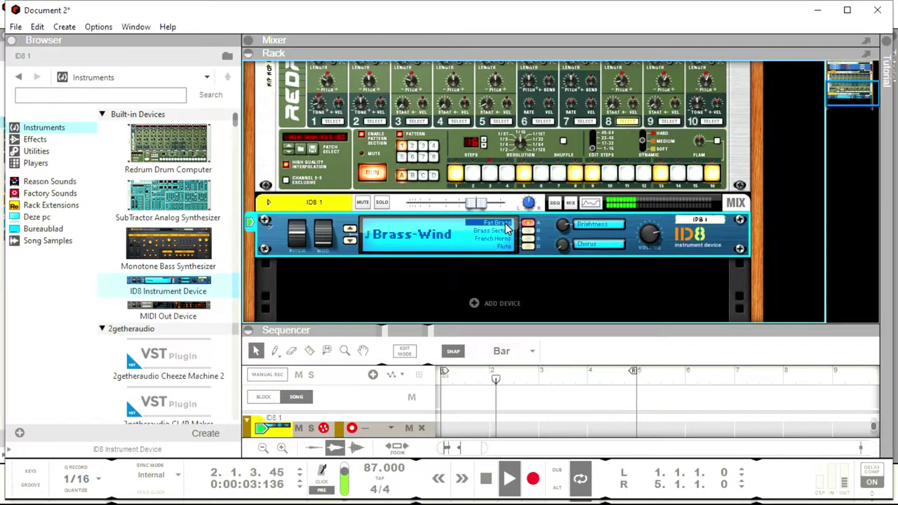
click(505, 231)
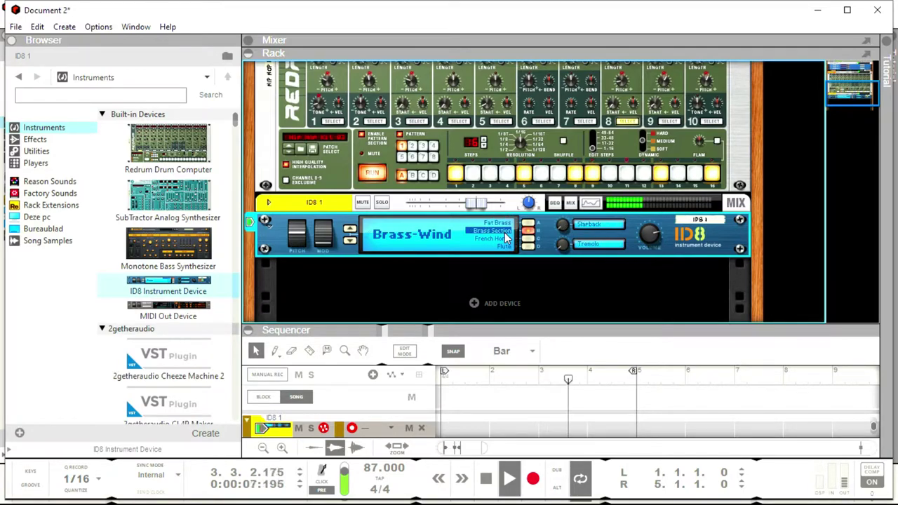
click(506, 238)
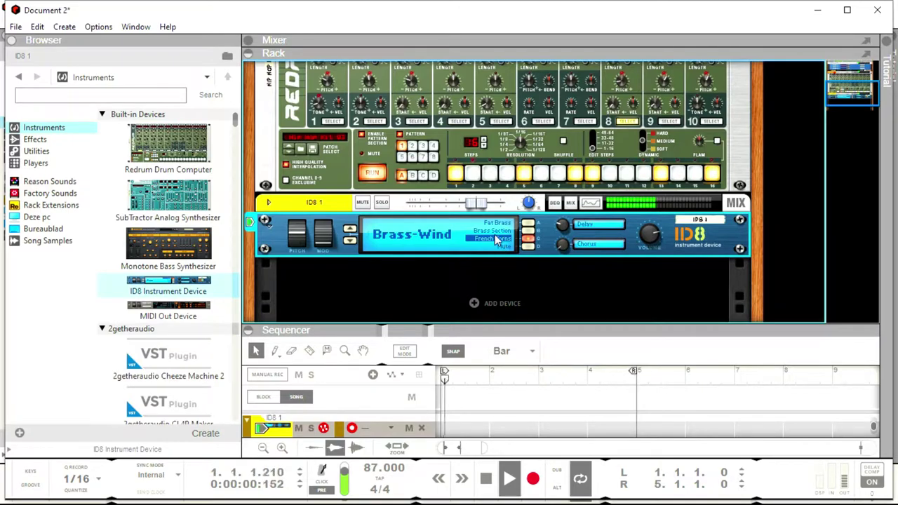
Choose the Orchestral sound in the ID8's Strings category and play the loop from the start of the song.
click(349, 230)
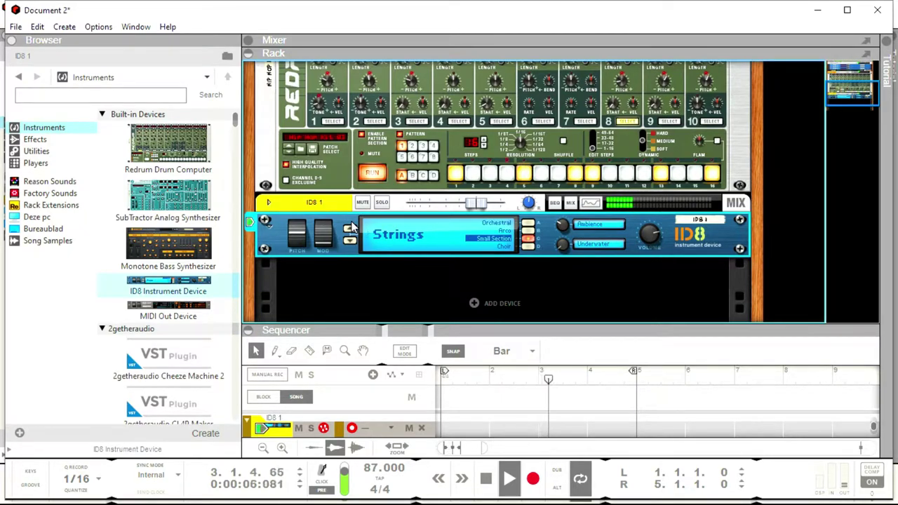
click(500, 223)
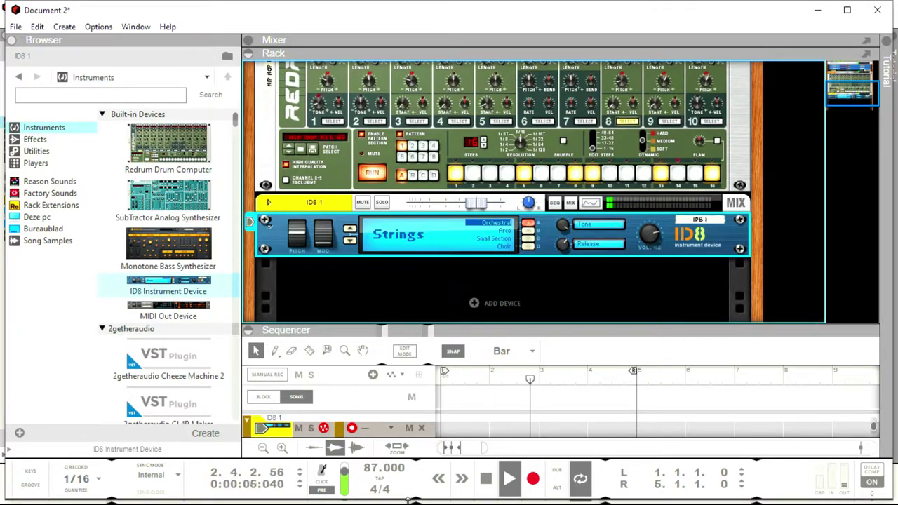
click(439, 484)
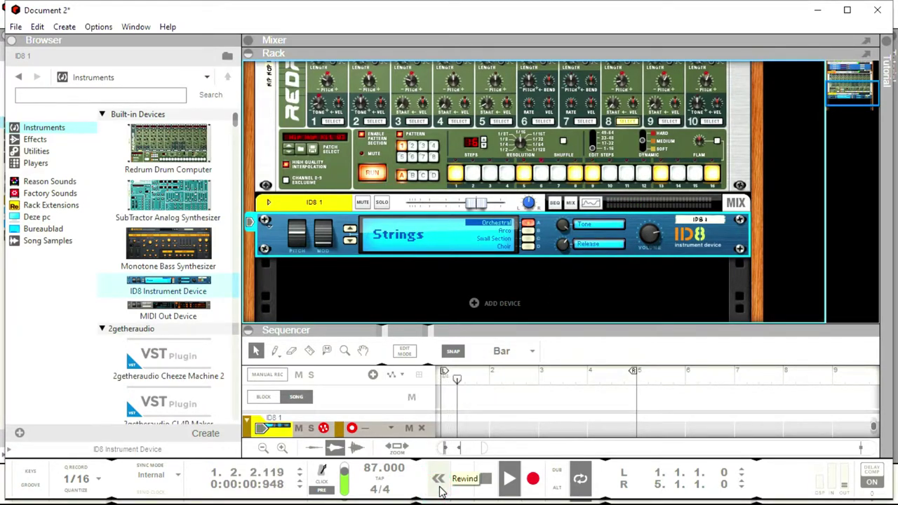
key(space)
click(439, 484)
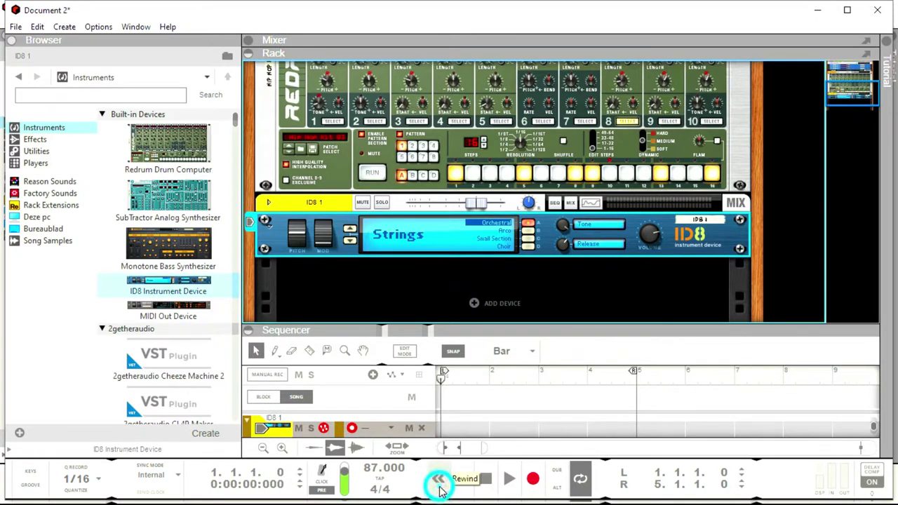
key(space)
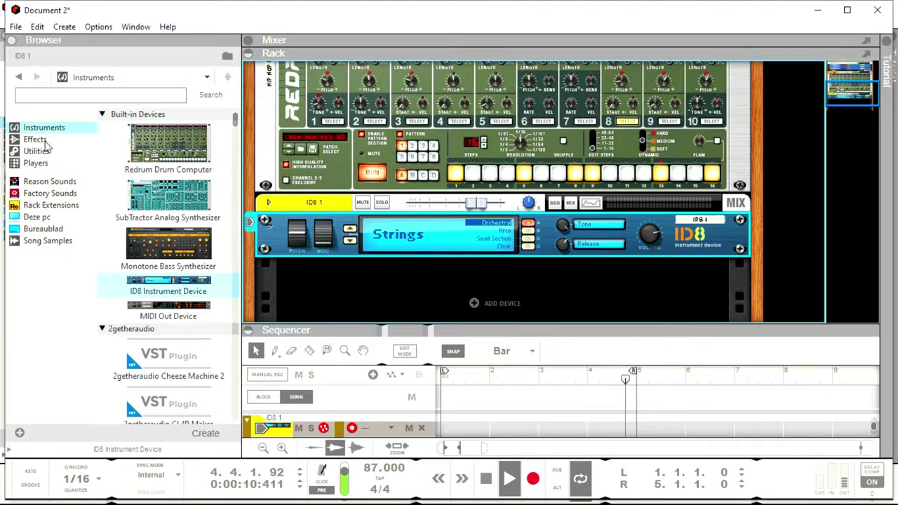
Return to the start of the song and record a four-bar strings part on the ID8 track.
click(439, 479)
key(space)
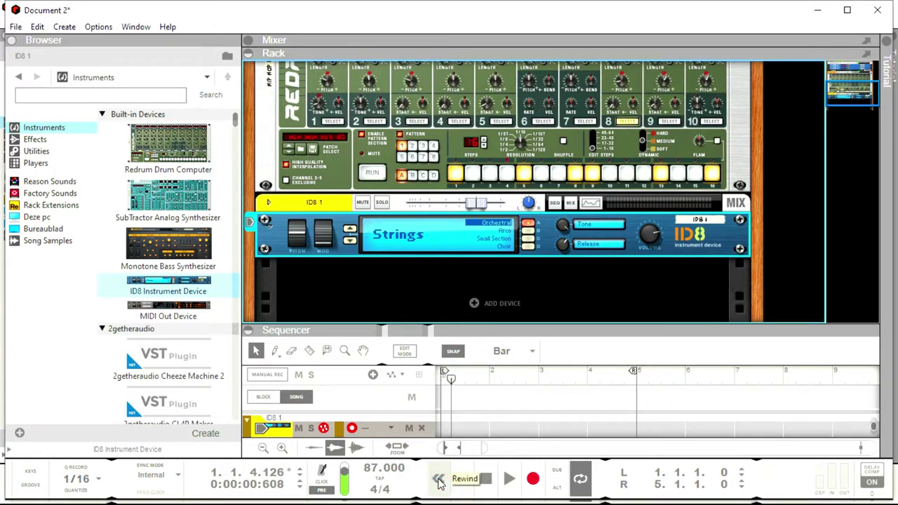
click(438, 479)
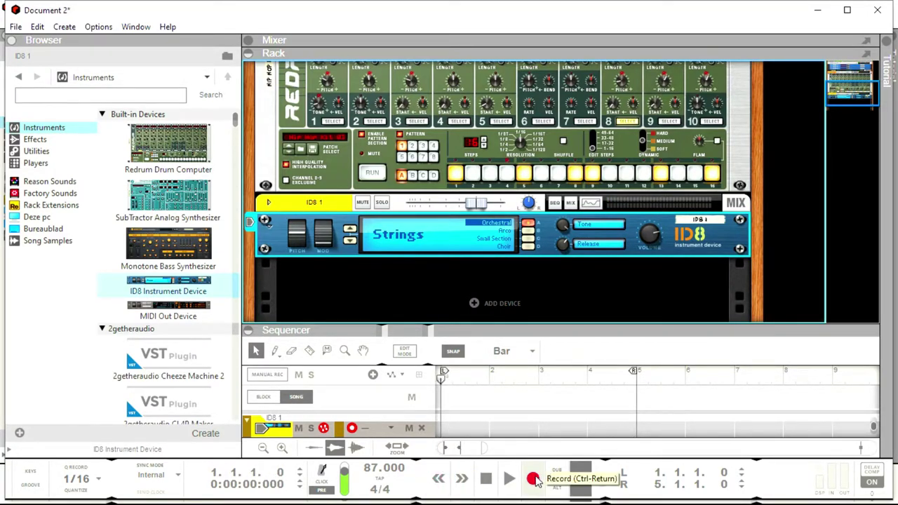
click(533, 479)
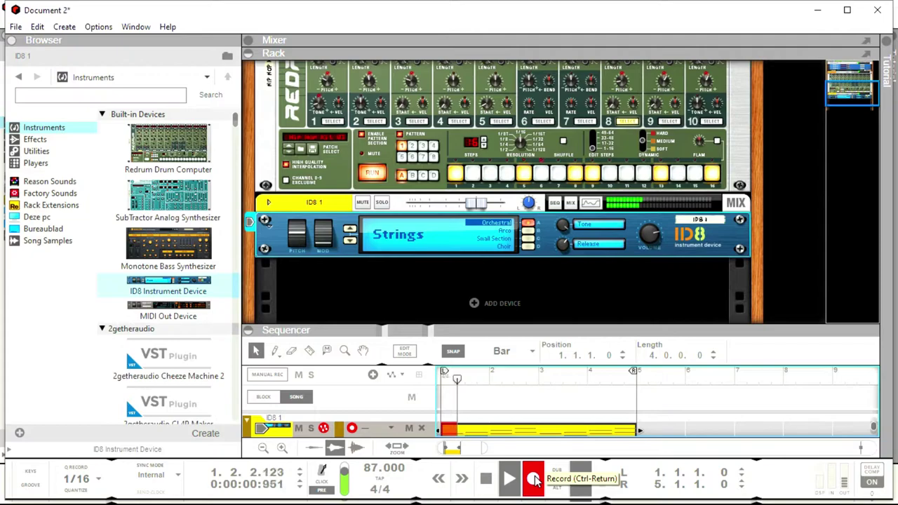
click(533, 478)
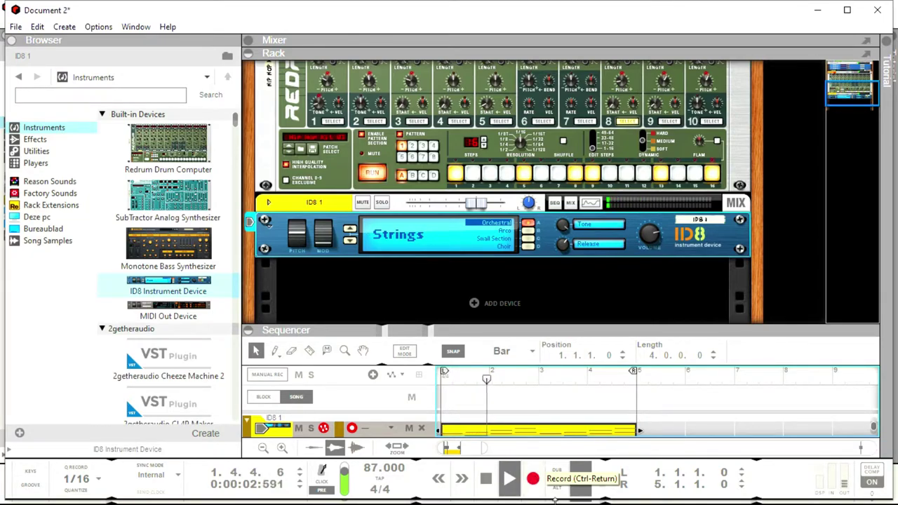
Audition Arco, Small Section and Choir with the recorded part, ending on Orchestral.
click(504, 231)
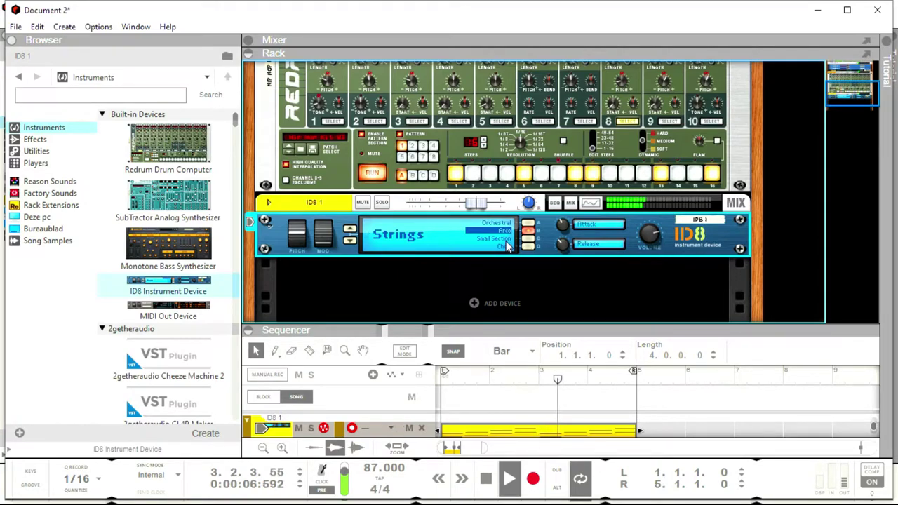
click(506, 241)
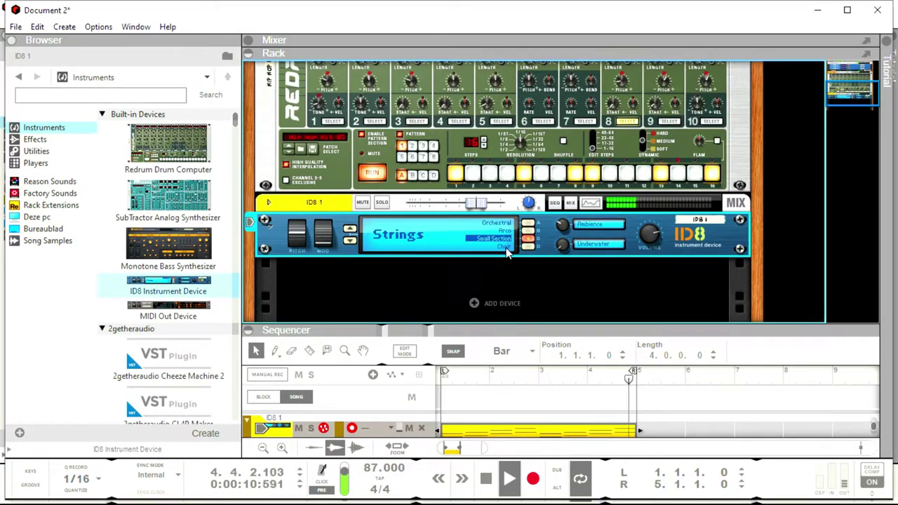
click(506, 249)
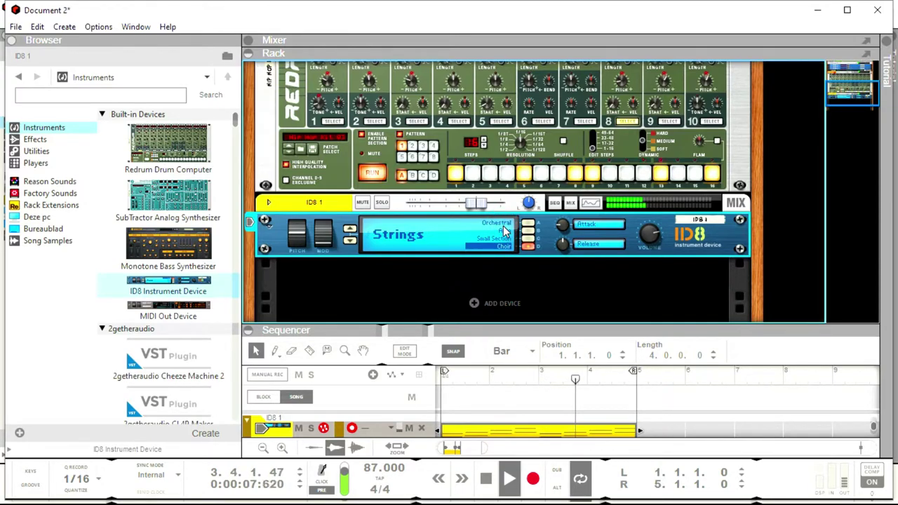
click(502, 225)
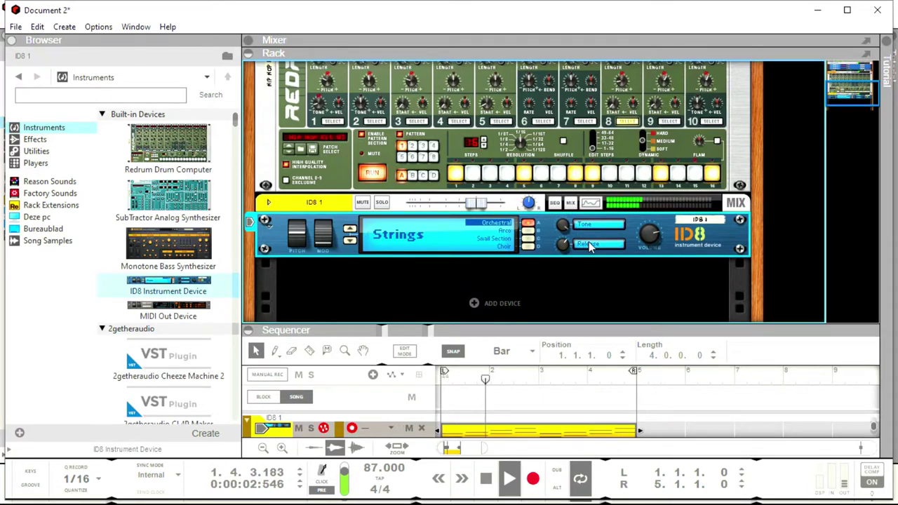
Adjust the Tone of the Orchestral strings sound and set its Release to 118.
mouse_move(557, 261)
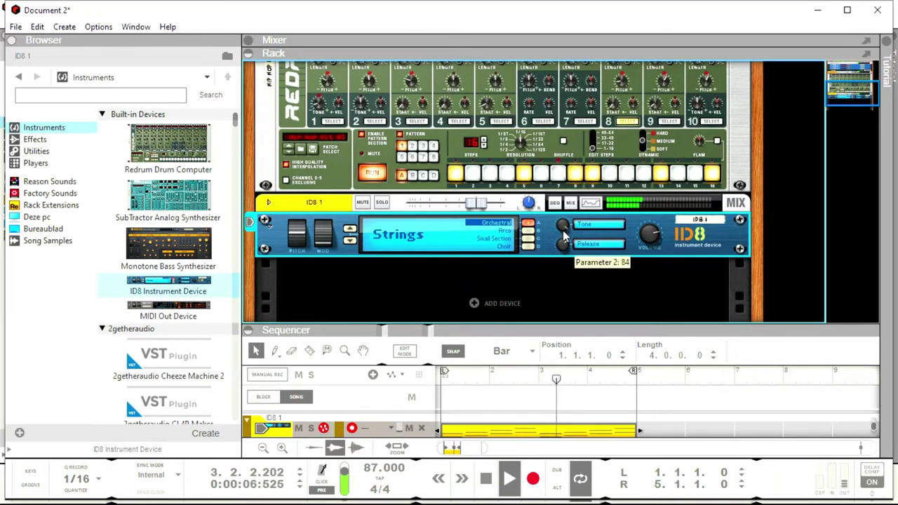
mouse_move(562, 242)
scroll(563, 233, down, 2)
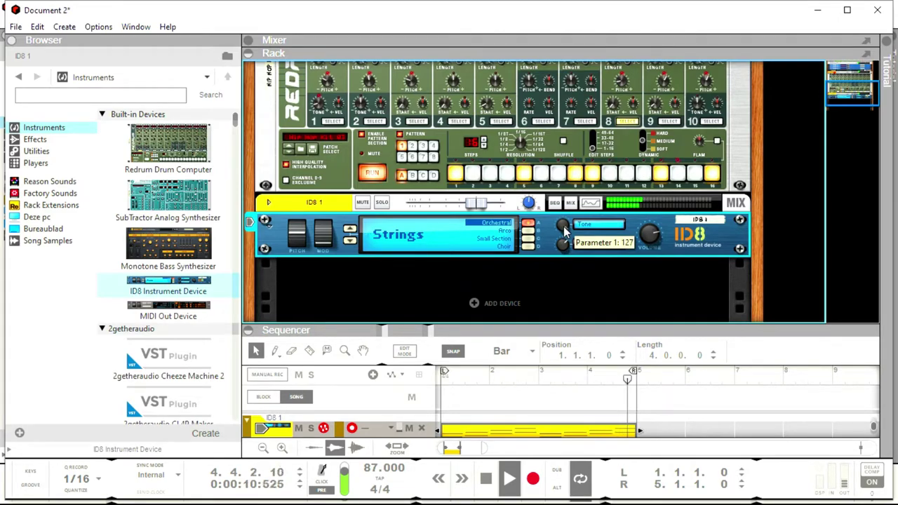
scroll(567, 245, down, 3)
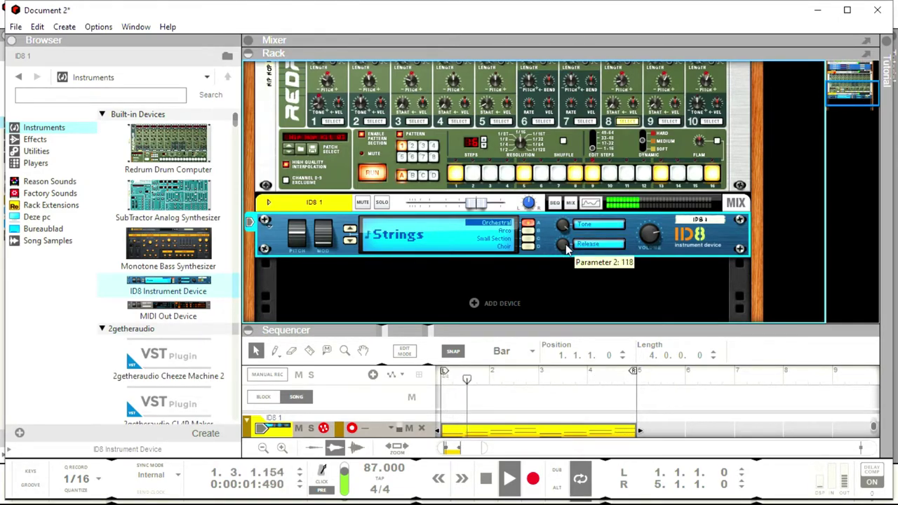
scroll(567, 246, down, 4)
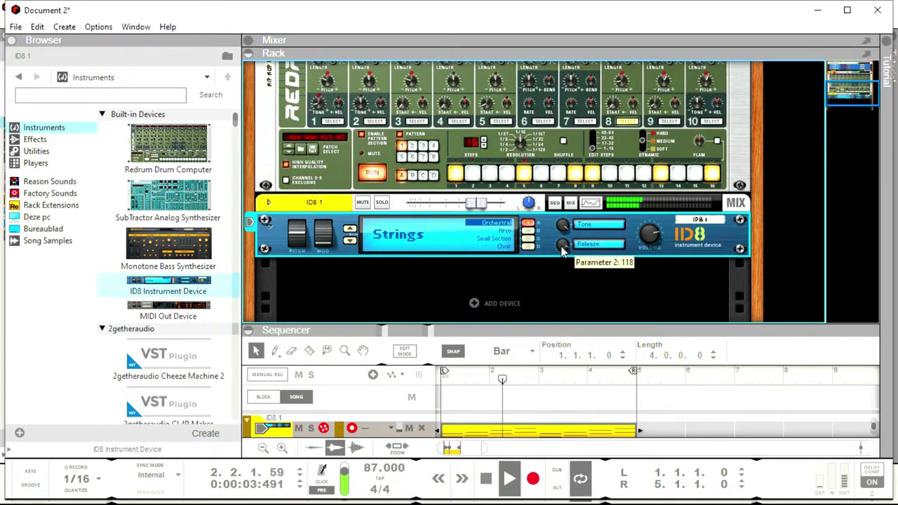
Add a second ID8 Instrument Device below the first in the rack and choose the Flute sound from its Brass-Wind category.
scroll(561, 256, down, 2)
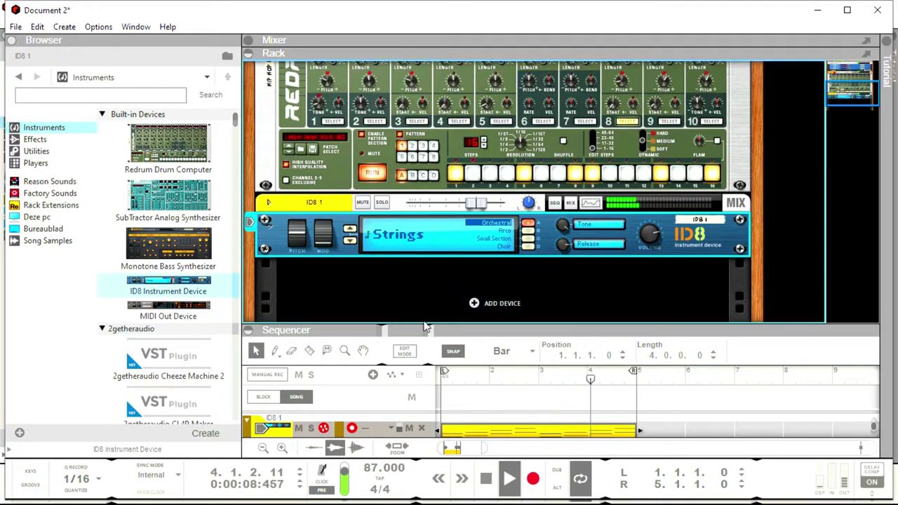
drag(184, 284, 381, 275)
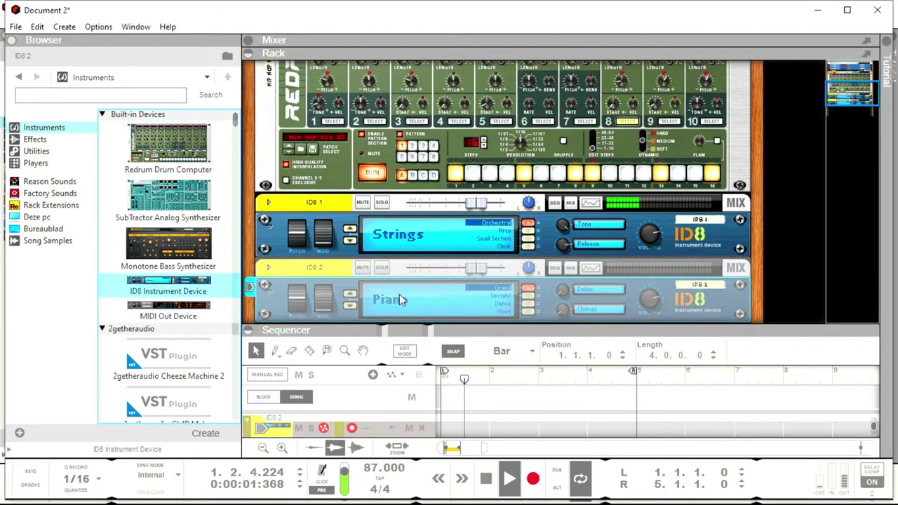
click(350, 296)
click(350, 296)
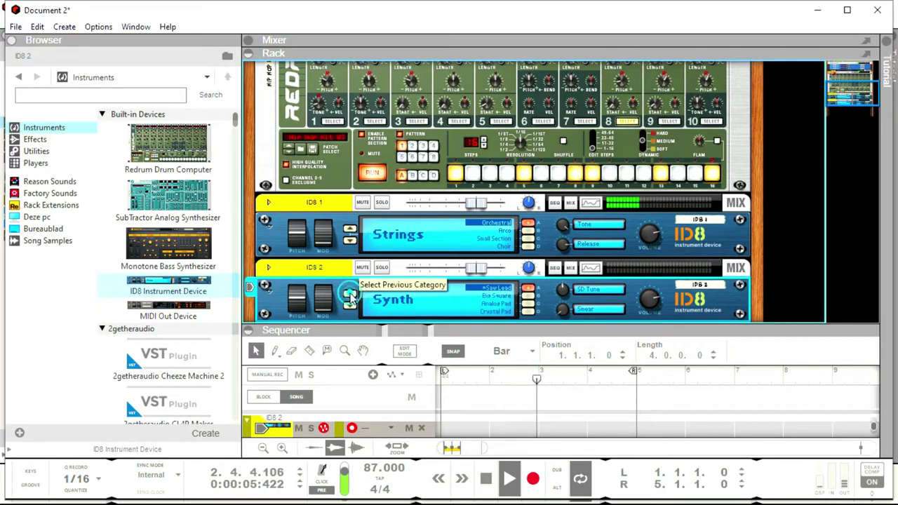
click(349, 296)
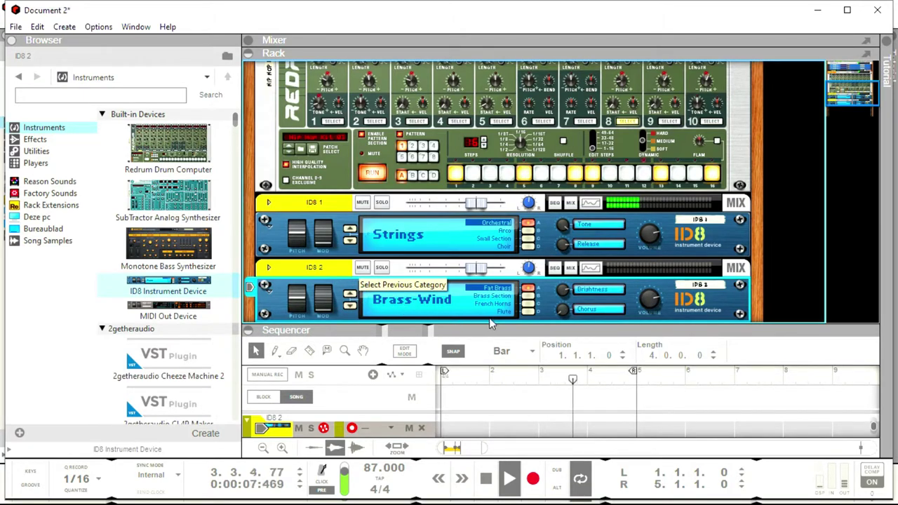
click(527, 312)
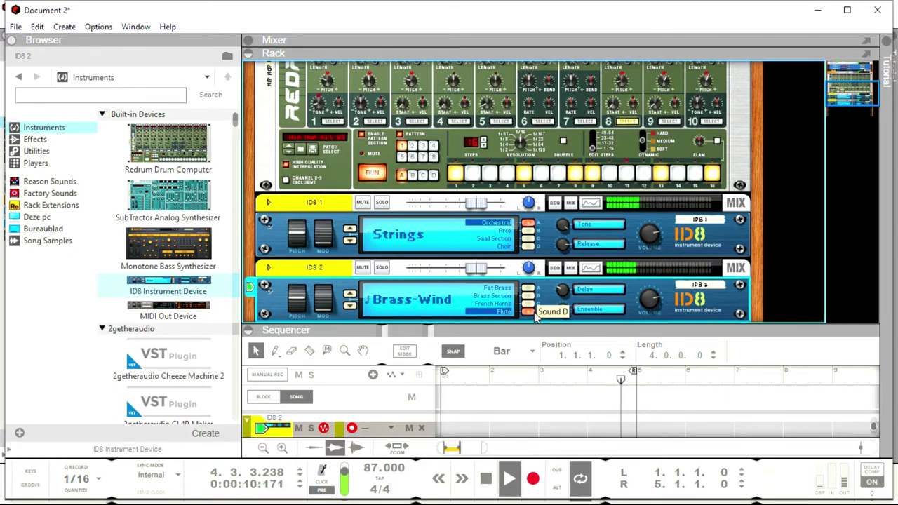
Stop playback, return to the start of the song and record a four-bar flute part on the ID8 2 track.
key(space)
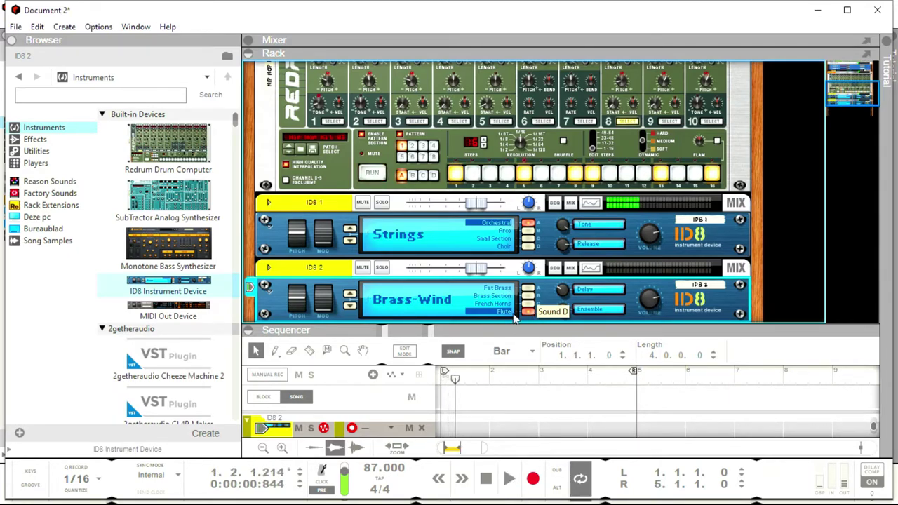
click(438, 478)
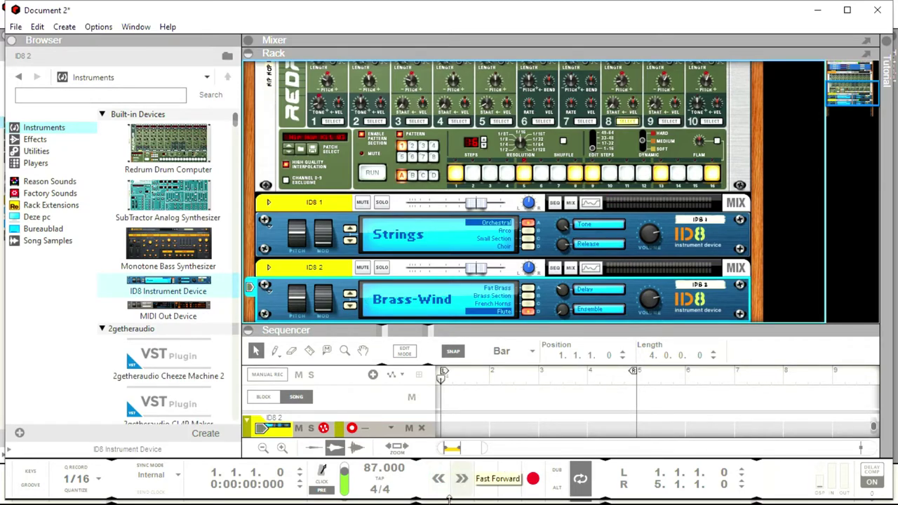
click(533, 480)
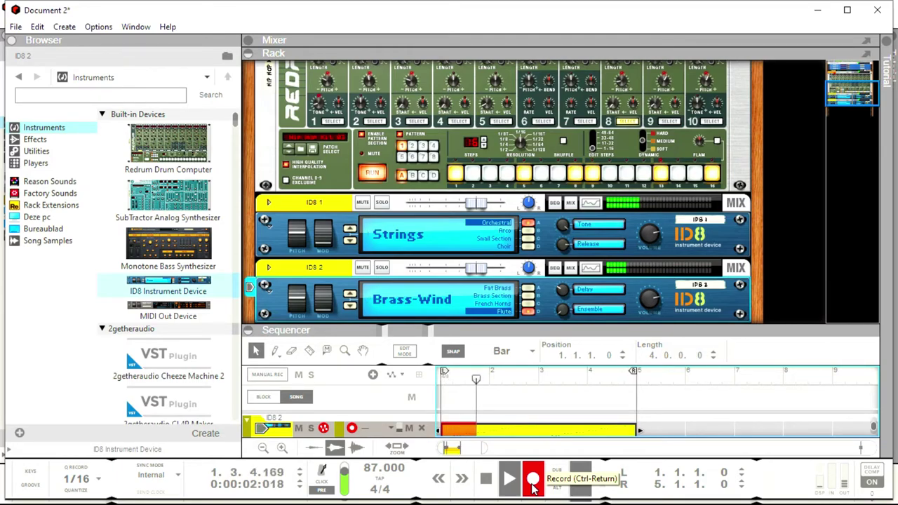
click(533, 483)
Examine the cabling of the Redrum and both ID8 devices on the back of the rack, ending on the front view.
key(Tab)
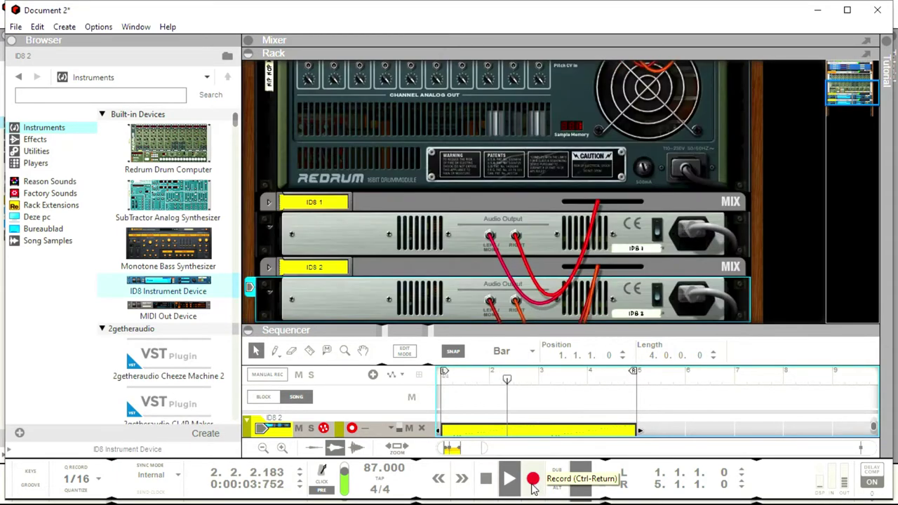
key(Tab)
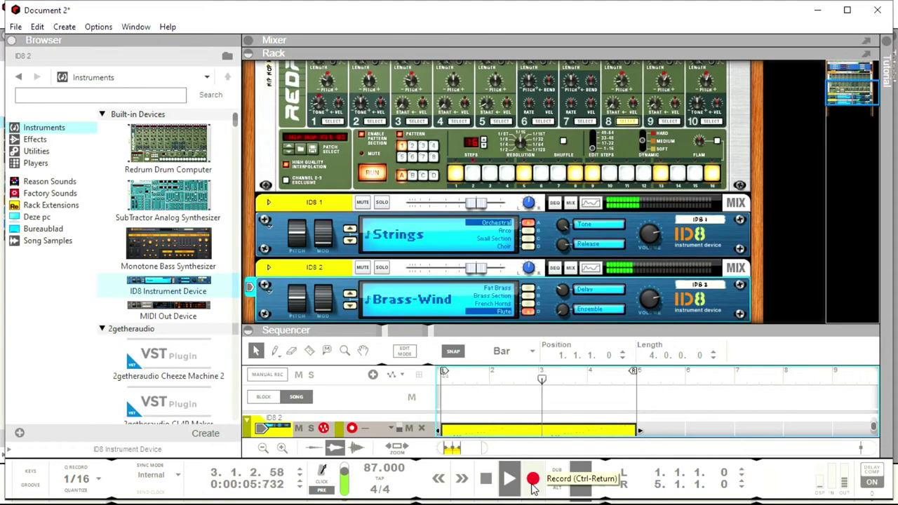
key(Tab)
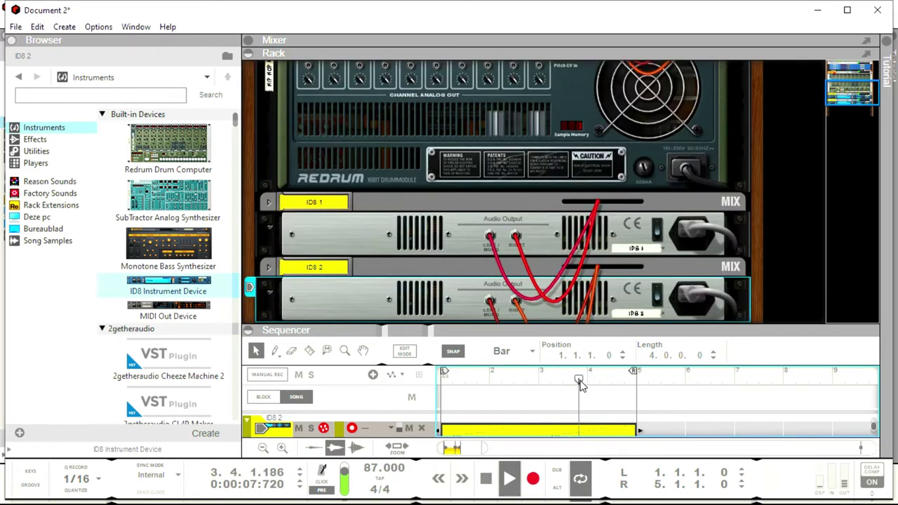
key(Tab)
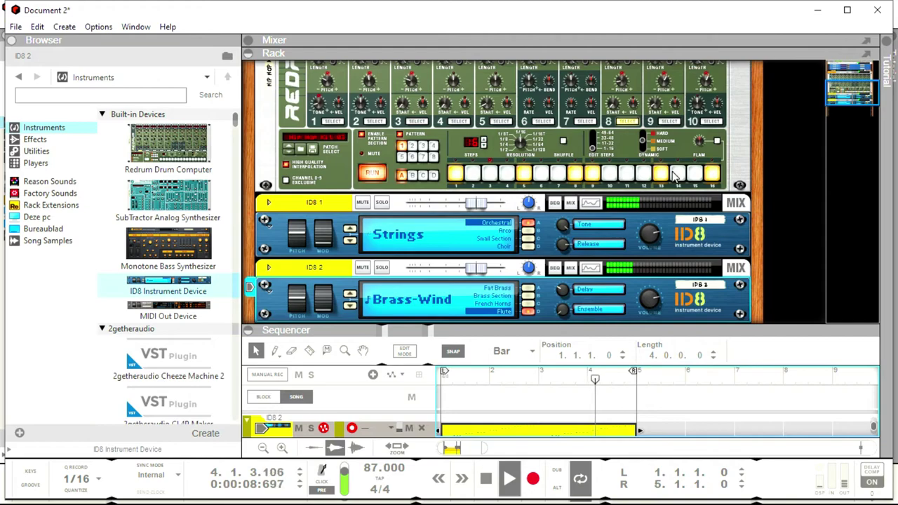
Adjust the Delay and Ensemble amounts of the Flute sound on the second ID8.
scroll(673, 179, down, 2)
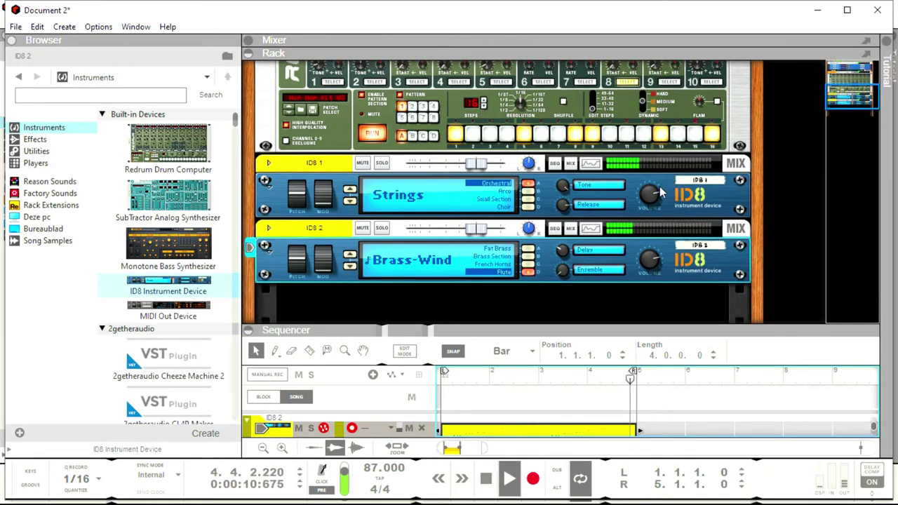
click(565, 251)
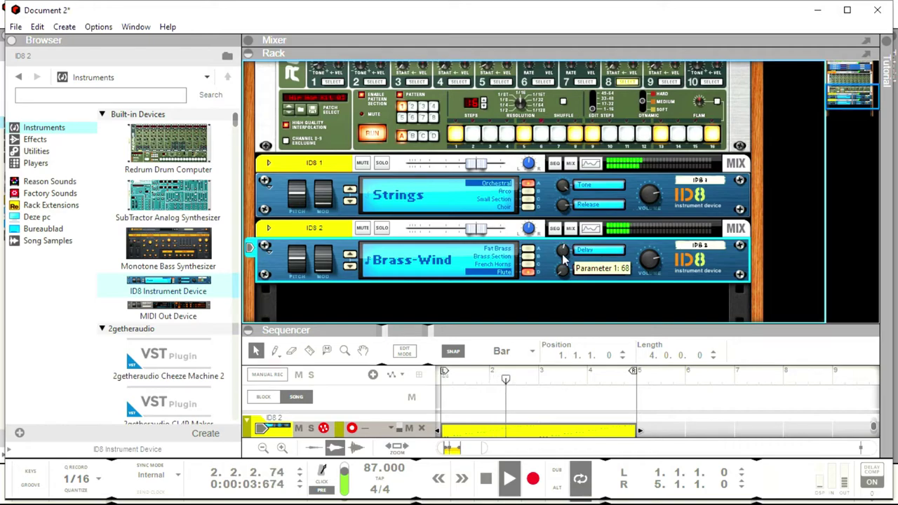
mouse_move(562, 271)
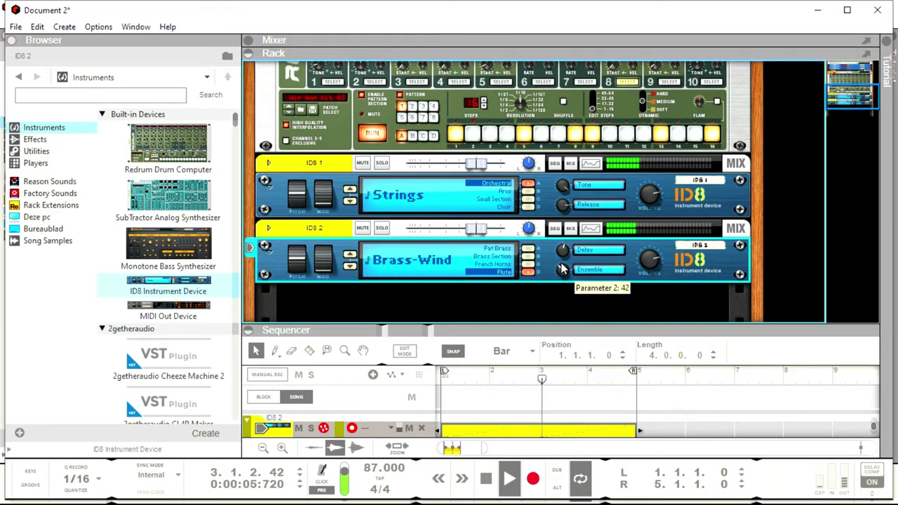
drag(561, 266, 565, 289)
mouse_move(563, 253)
mouse_down()
mouse_move(561, 267)
mouse_move(562, 254)
mouse_up()
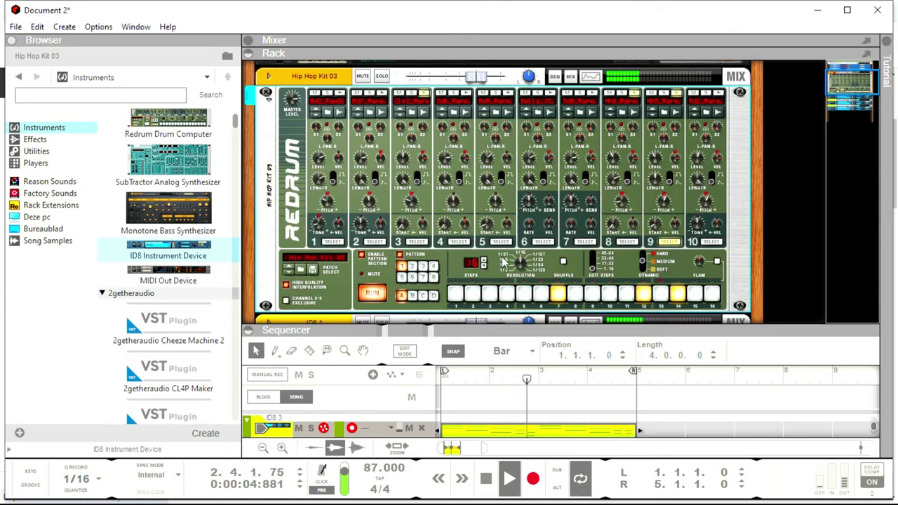
Look over the rack's devices, from the Redrum through the three ID8 instruments and back to the master effects.
scroll(593, 228, down, 1)
scroll(593, 228, down, 1)
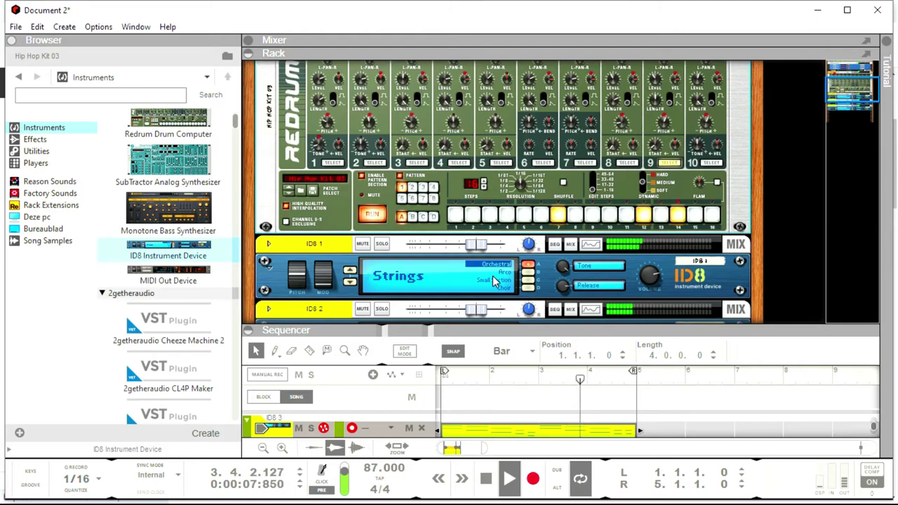
scroll(510, 139, down, 3)
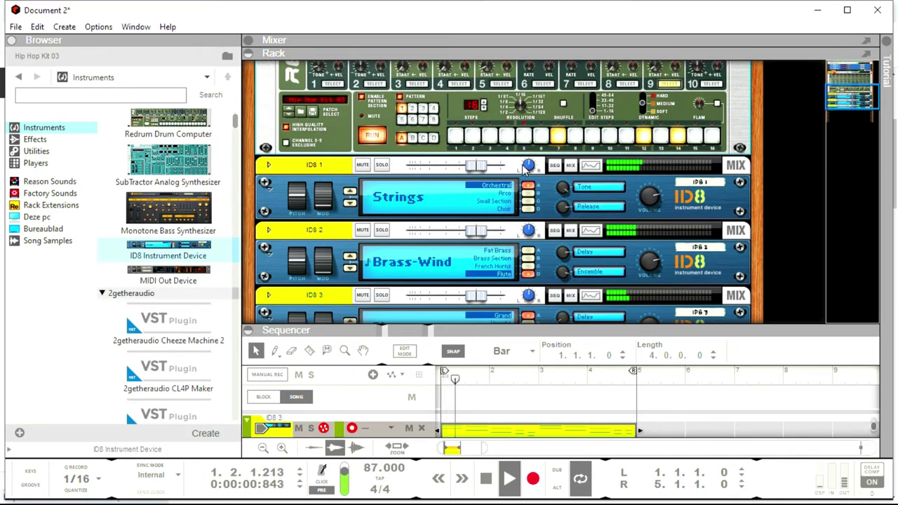
scroll(525, 166, down, 6)
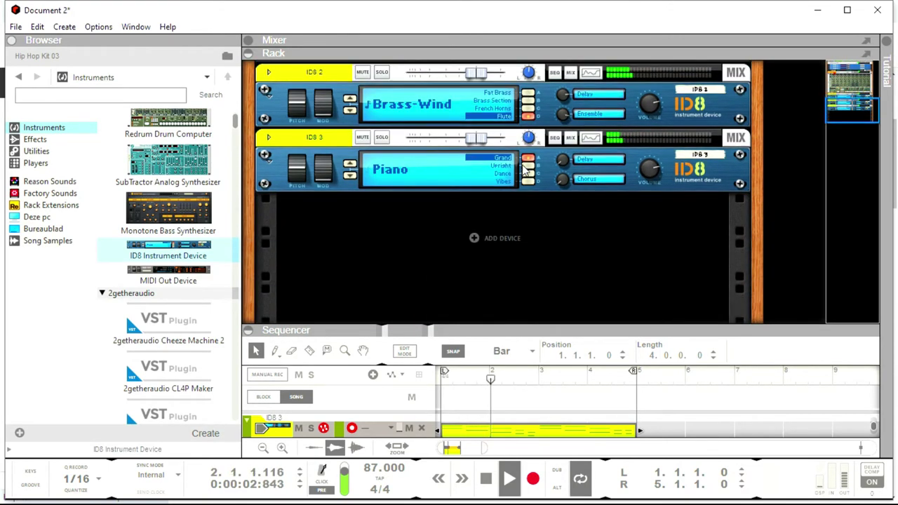
scroll(525, 167, up, 20)
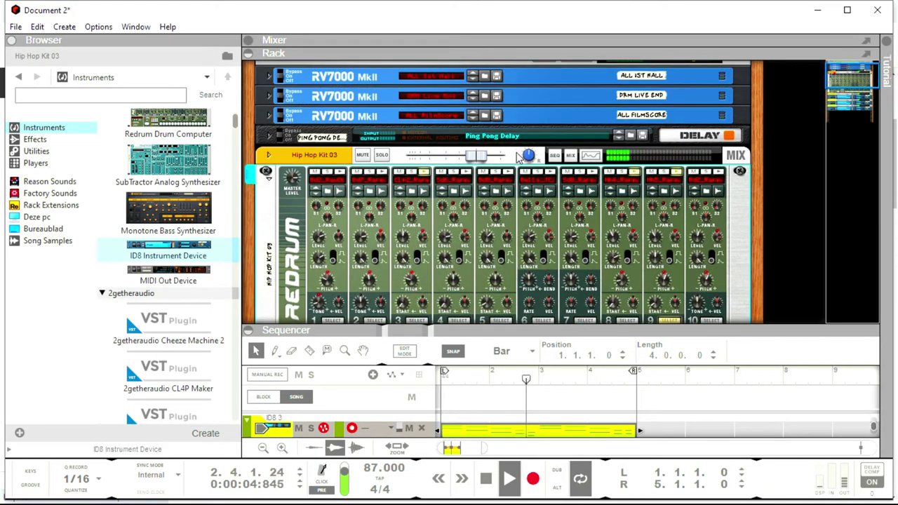
scroll(519, 156, up, 3)
Show the mixer, enlarge it and examine the channel strips of the drum kit and the three ID8 tracks.
click(249, 41)
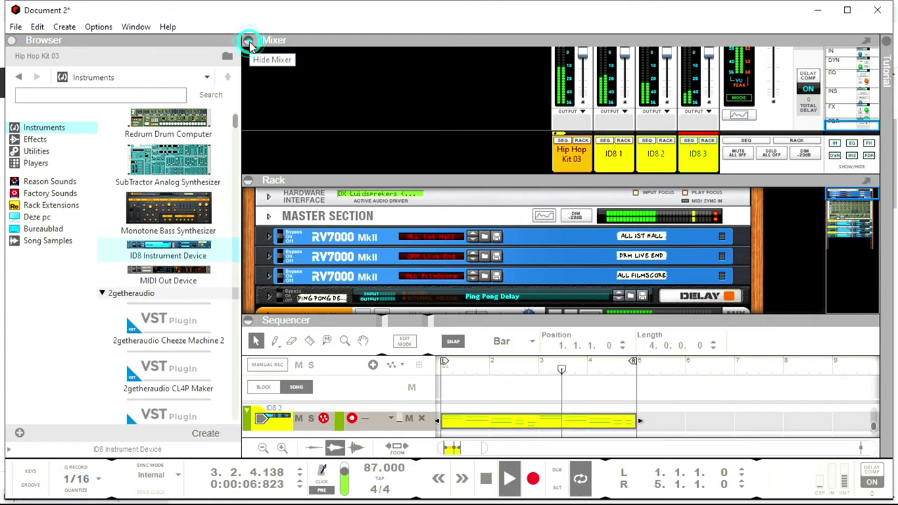
scroll(561, 106, up, 2)
scroll(511, 105, down, 2)
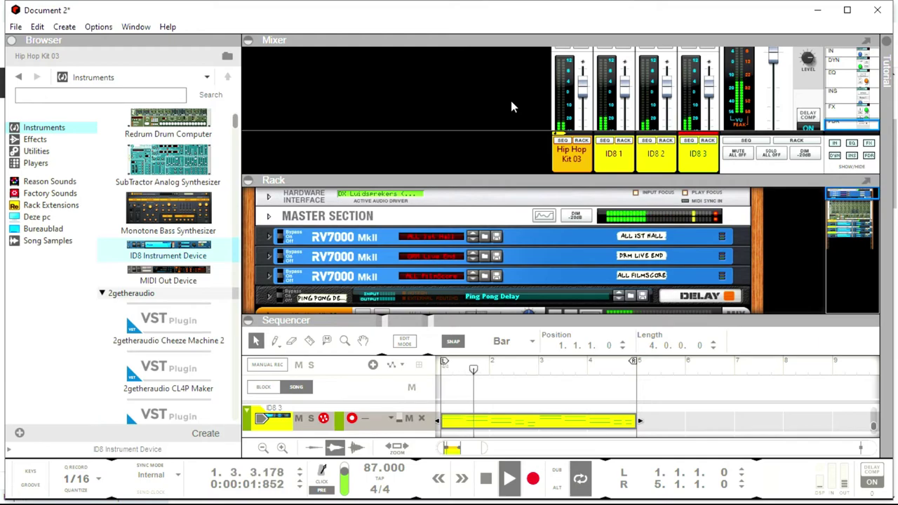
scroll(511, 105, down, 1)
scroll(511, 100, up, 1)
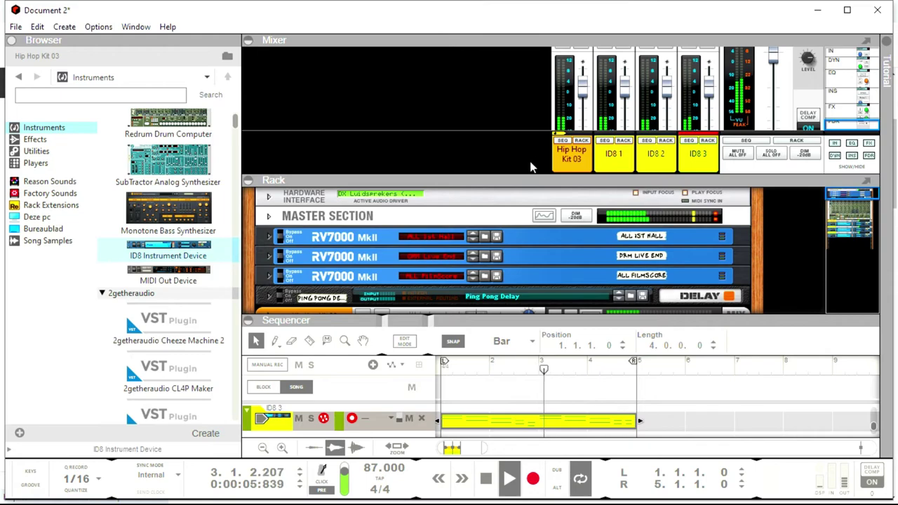
drag(495, 175, 488, 270)
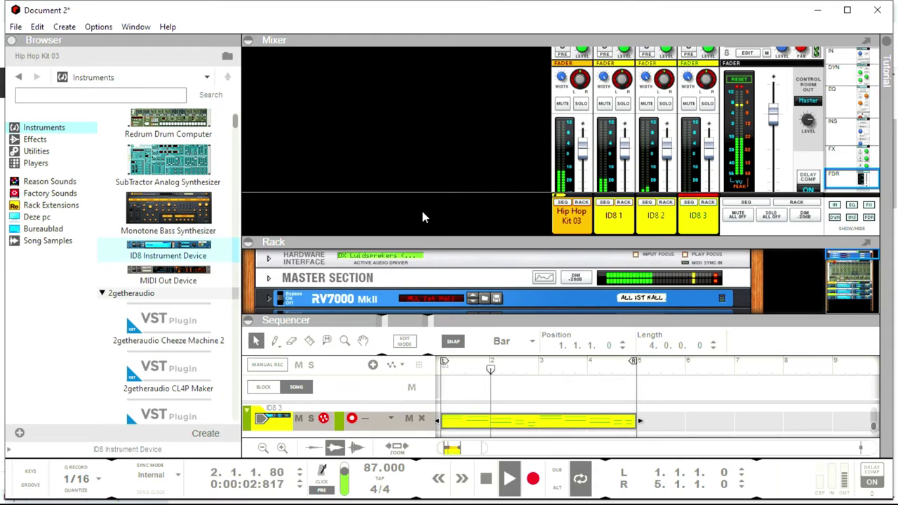
scroll(421, 211, up, 5)
scroll(423, 194, up, 6)
scroll(416, 189, down, 10)
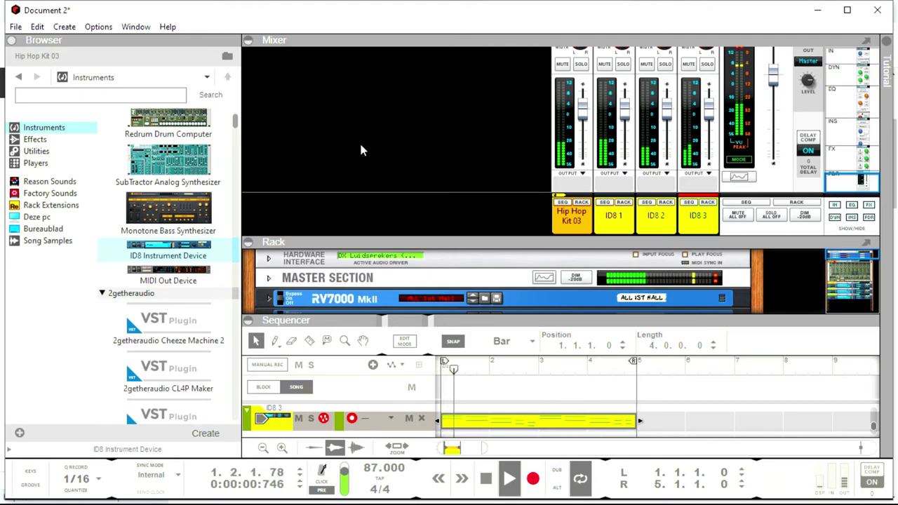
scroll(393, 274, down, 3)
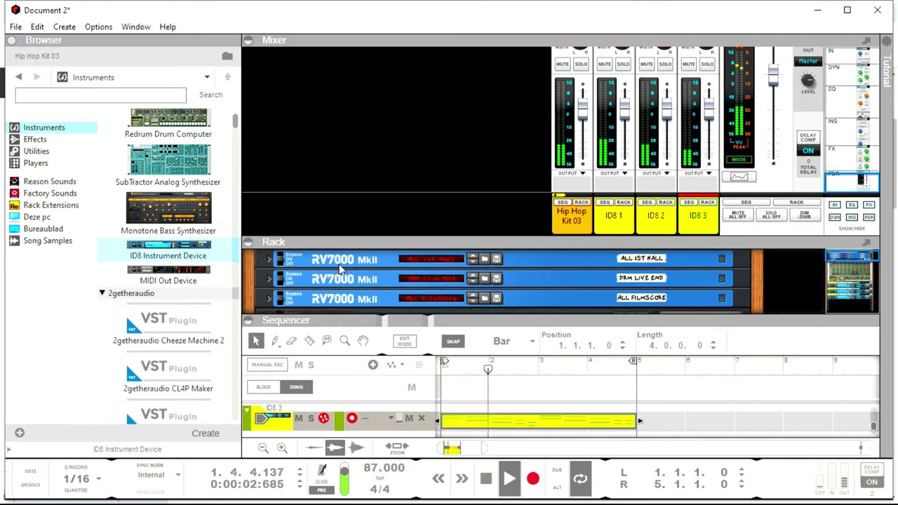
Shrink the mixer area in stages until it is hidden, giving its space to the rack with the Redrum in view.
drag(405, 239, 415, 140)
scroll(421, 271, down, 3)
scroll(421, 273, up, 3)
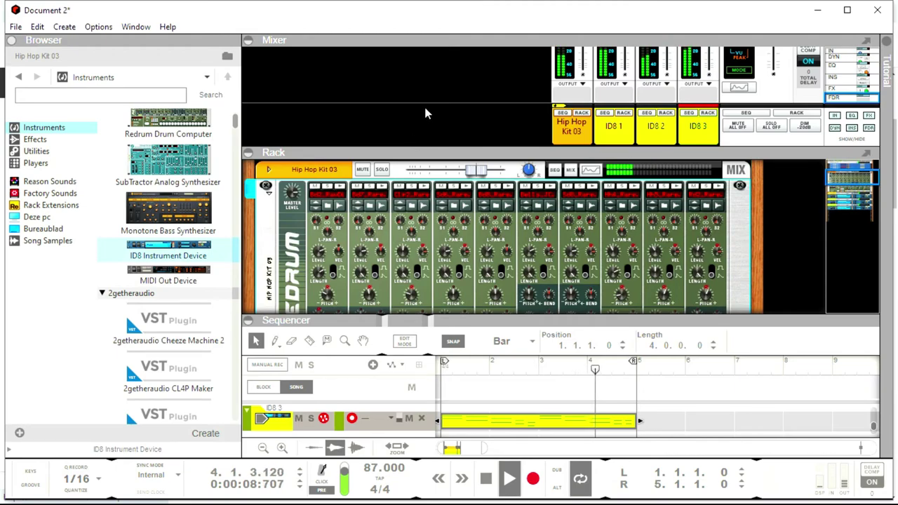
drag(425, 146, 425, 89)
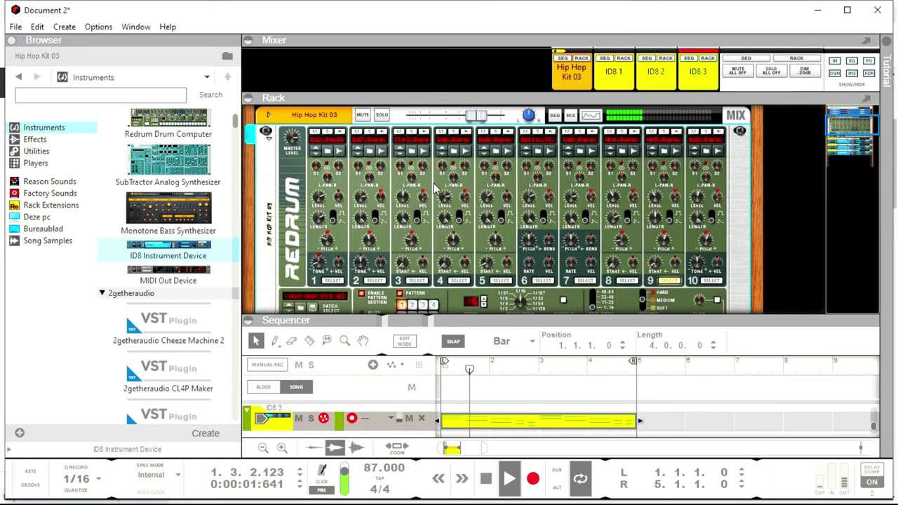
scroll(431, 203, down, 3)
scroll(427, 223, up, 3)
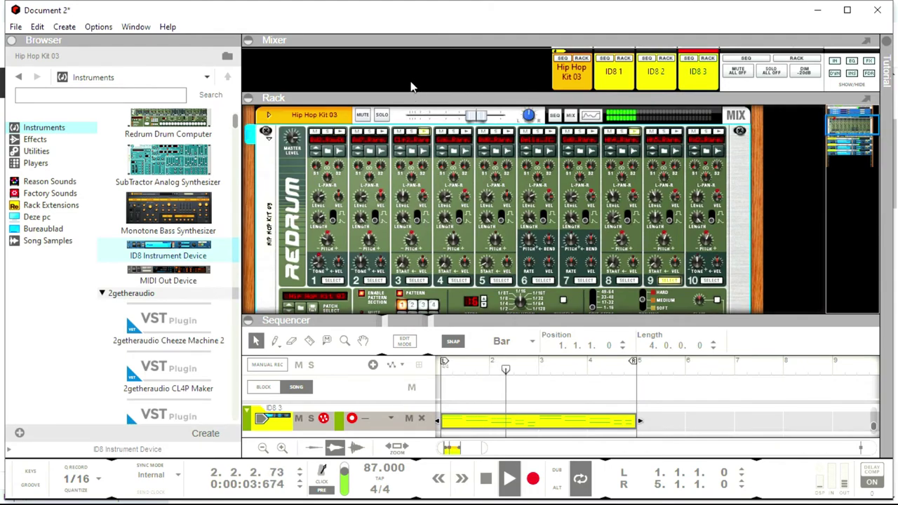
drag(416, 83, 417, 38)
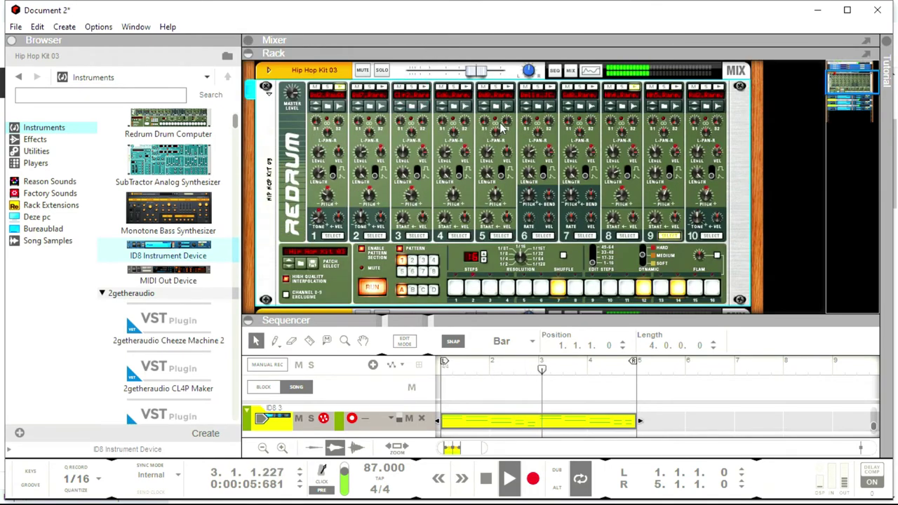
Hide the sequencer to enlarge the rack, restore it and look over its recorded tracks.
mouse_move(567, 175)
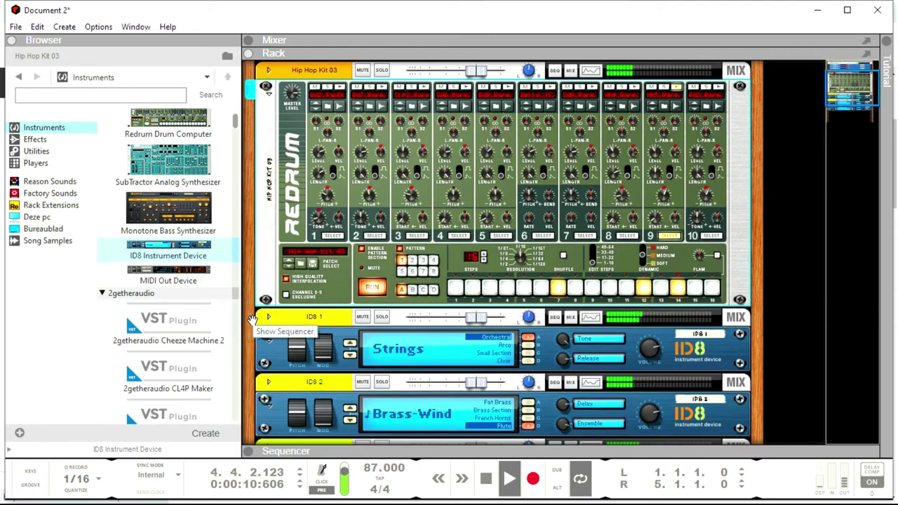
click(247, 450)
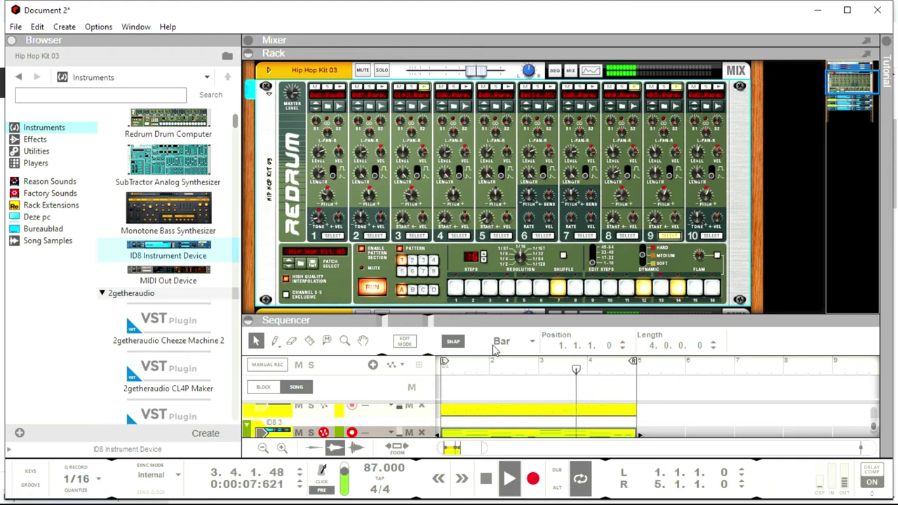
scroll(529, 235, up, 1)
scroll(529, 235, down, 1)
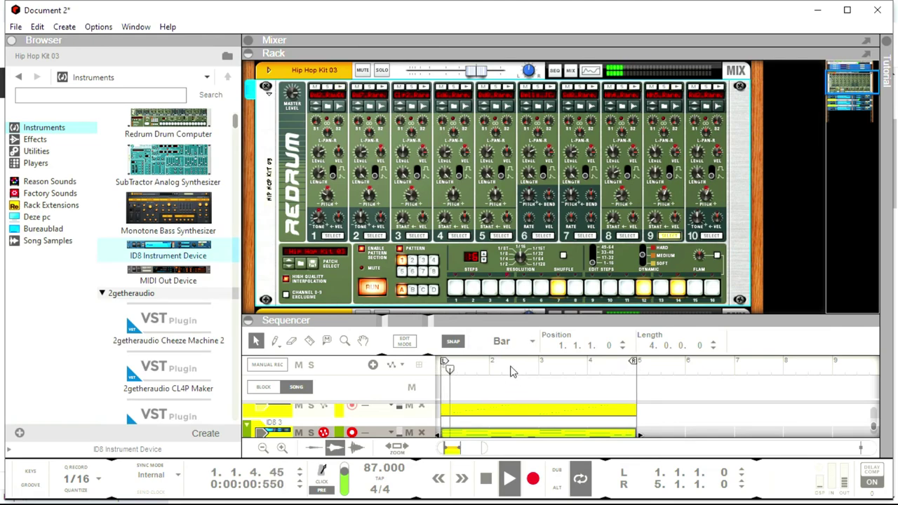
Examine the Strings, Brass-Wind and Piano ID8 devices in the rack and the Redrum's rear connections, ending on its front panel.
scroll(523, 309, down, 2)
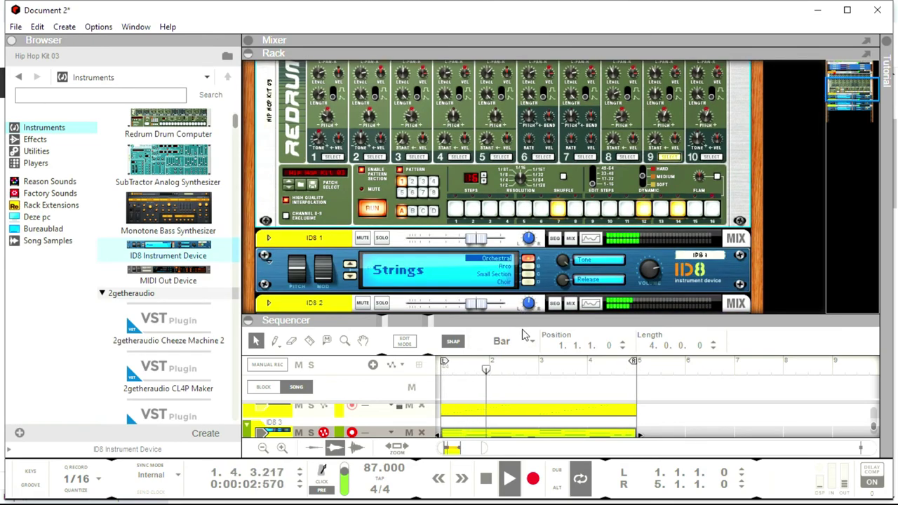
scroll(469, 280, down, 2)
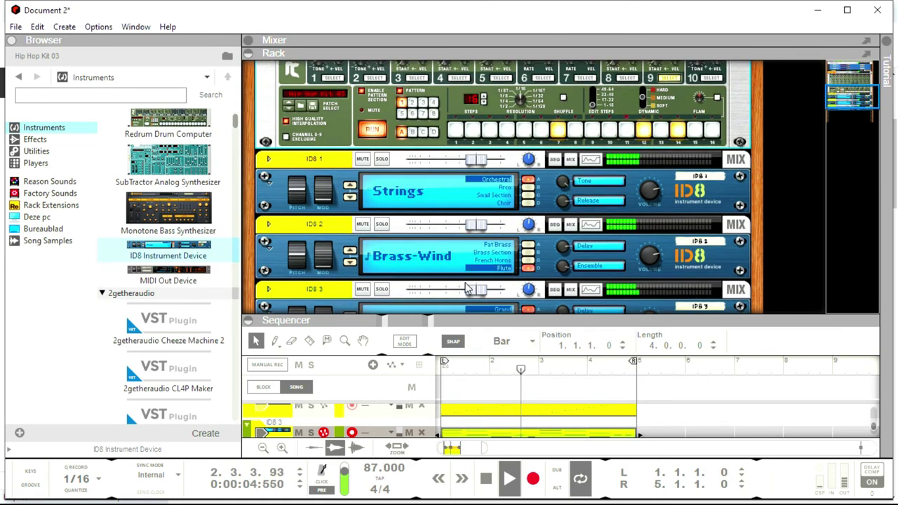
scroll(465, 287, down, 3)
scroll(465, 287, up, 3)
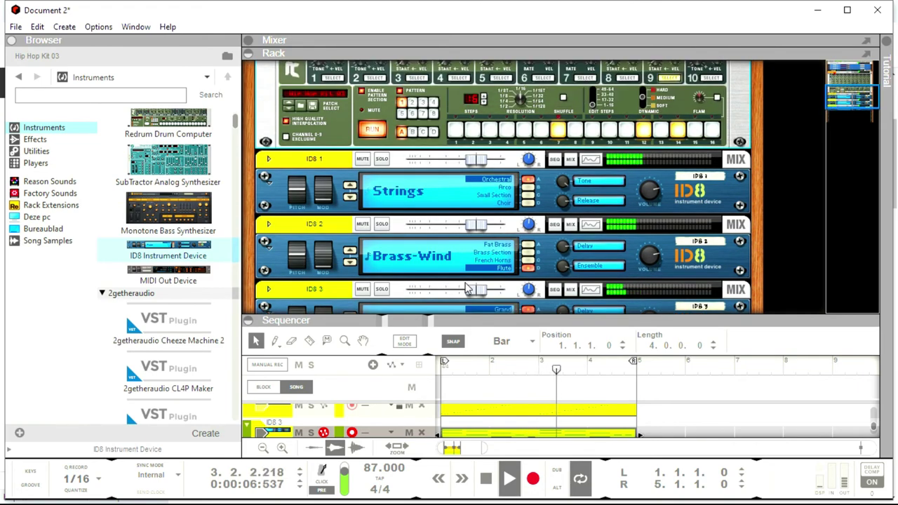
scroll(465, 287, down, 1)
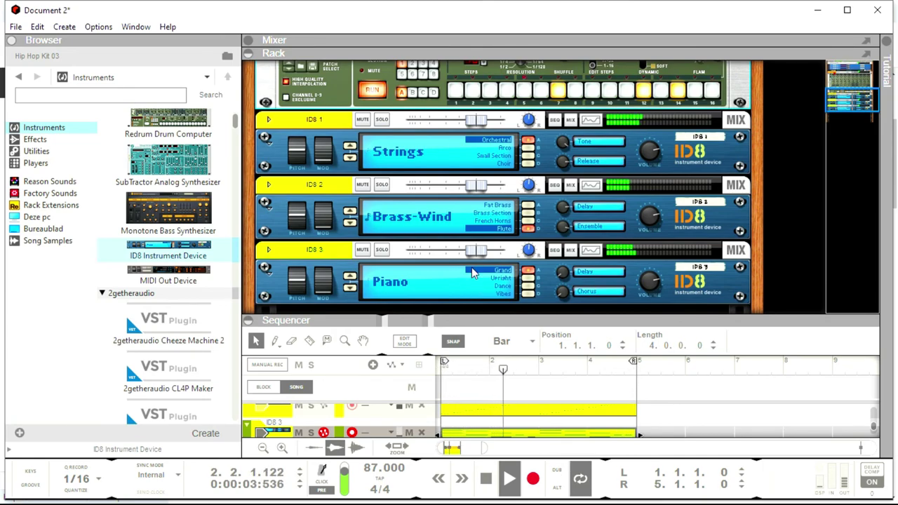
scroll(472, 272, up, 4)
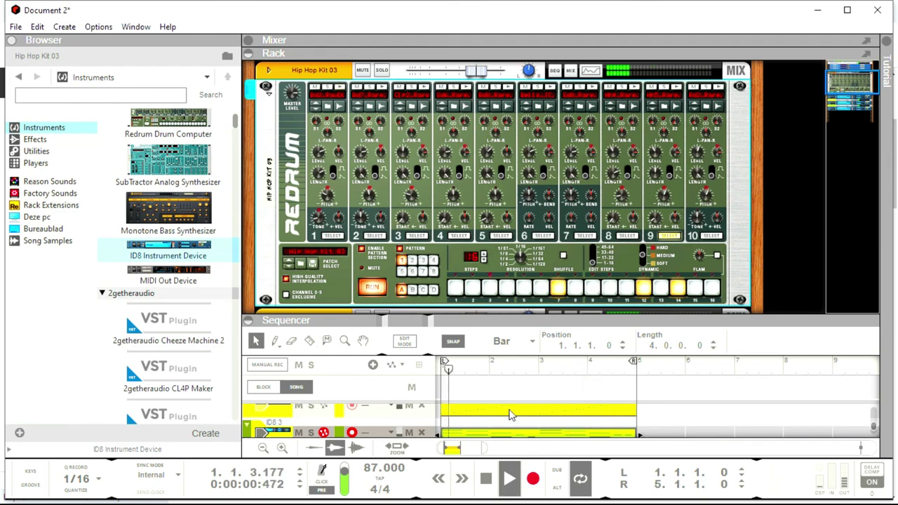
key(Tab)
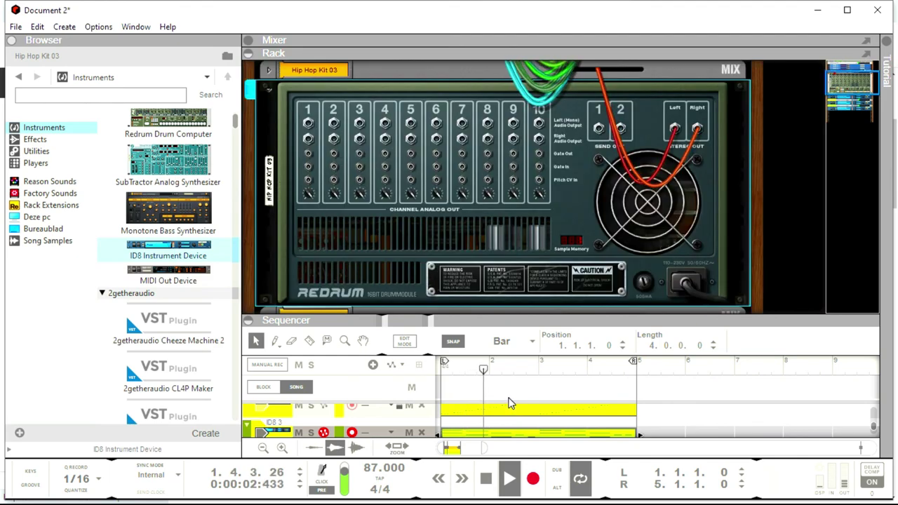
key(Tab)
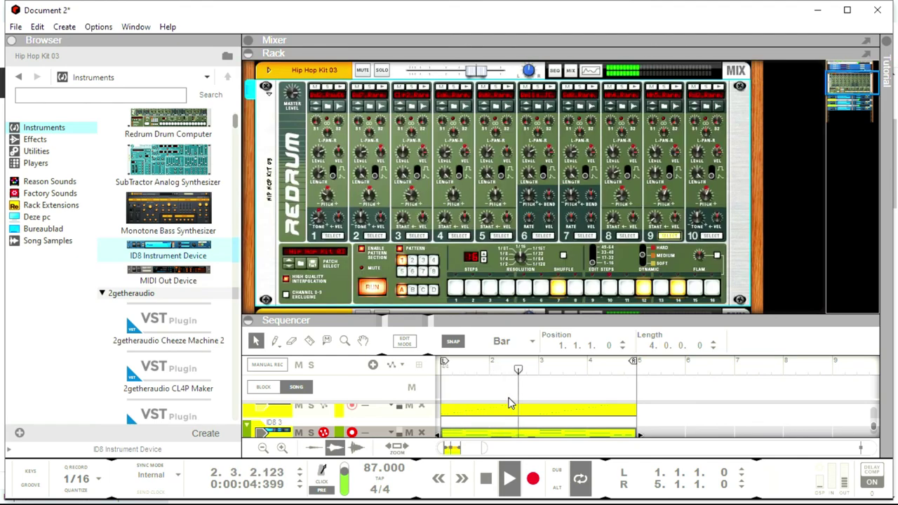